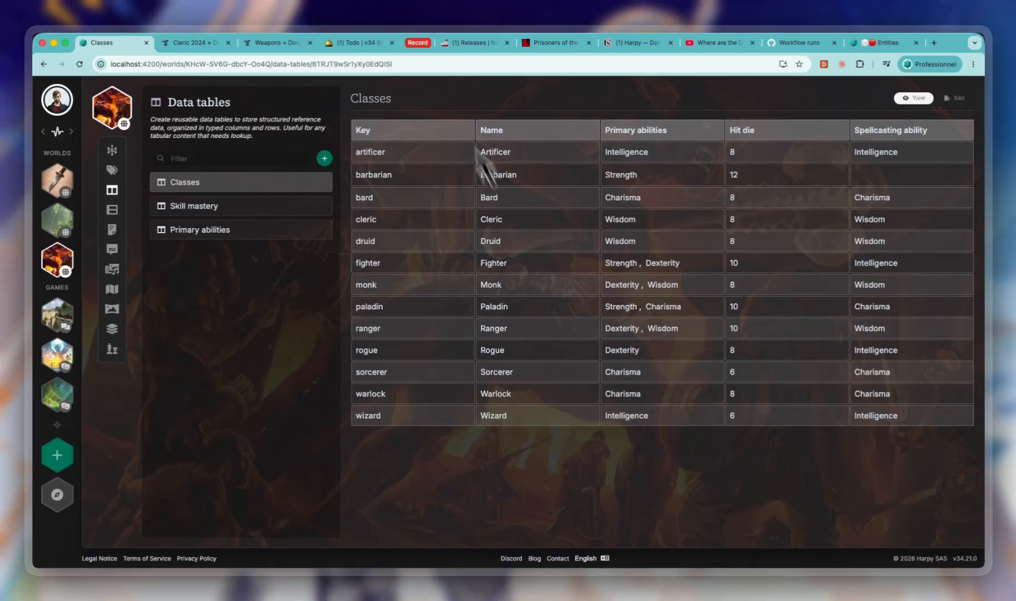
- Review the Cleric 2024 class features and Weapons reference tables on AideDD, and return to the Classes data table's cleric hit die
click(182, 43)
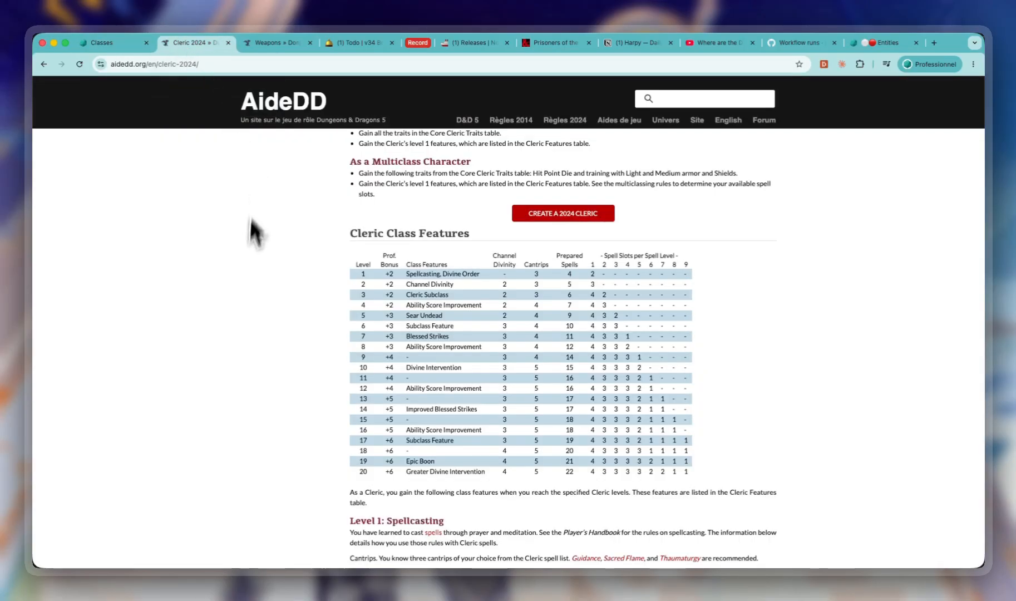
drag(339, 264, 736, 423)
click(736, 423)
click(275, 43)
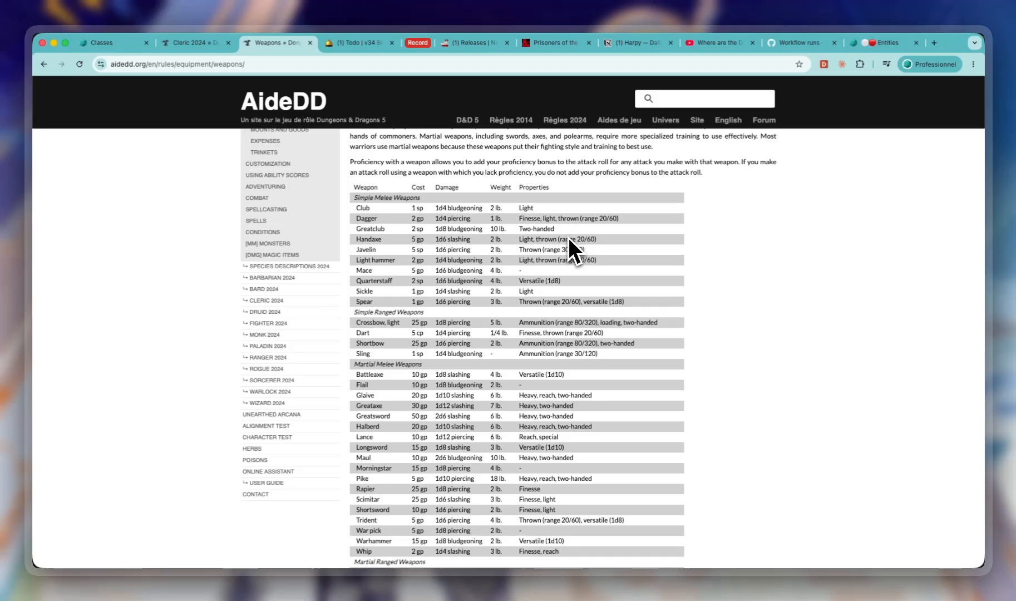
click(105, 43)
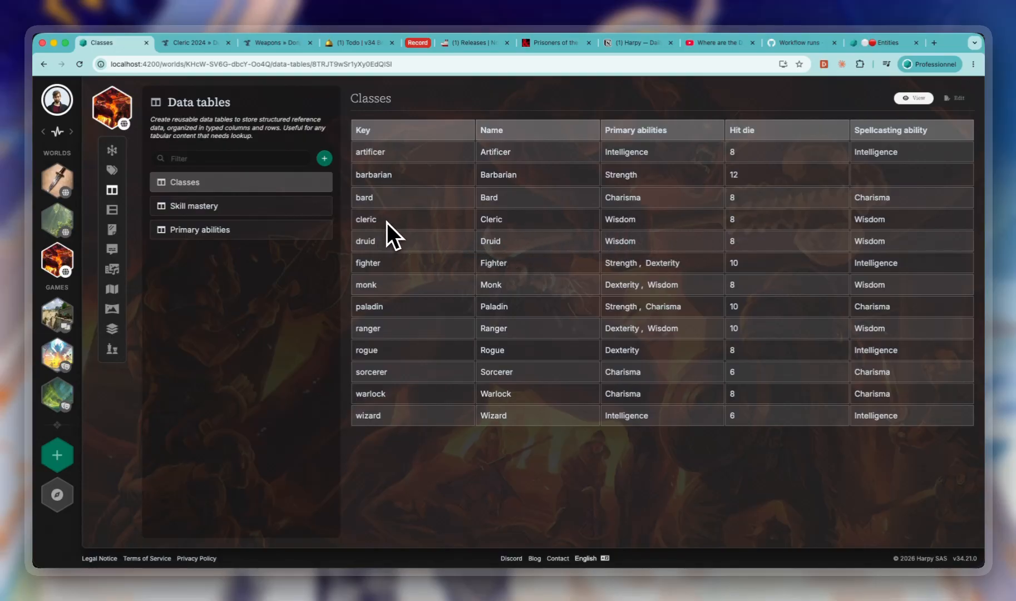
double_click(730, 218)
- Open the character sheet of the Yonai entity
click(113, 152)
click(201, 206)
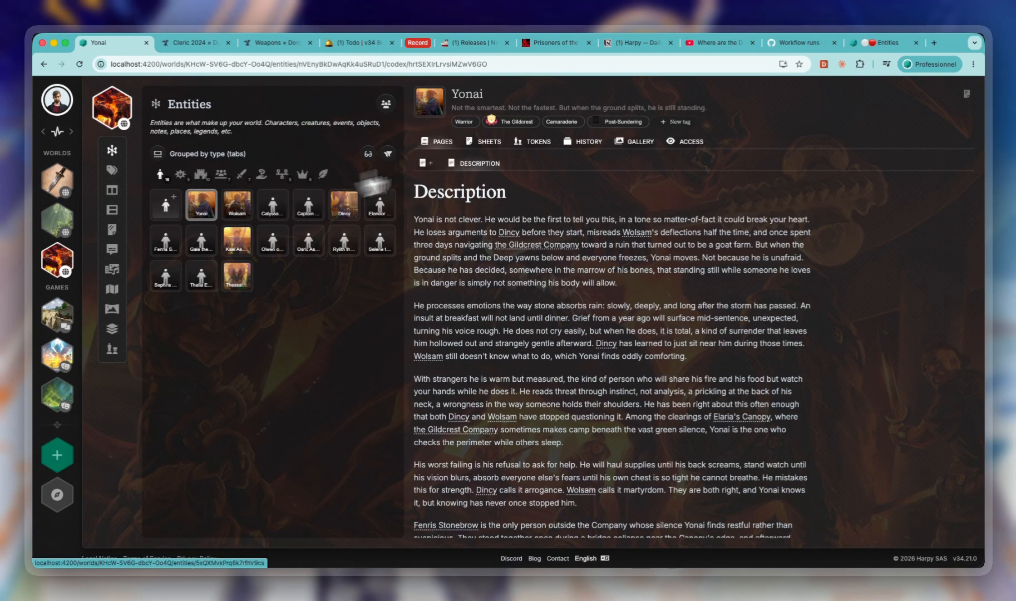
click(487, 142)
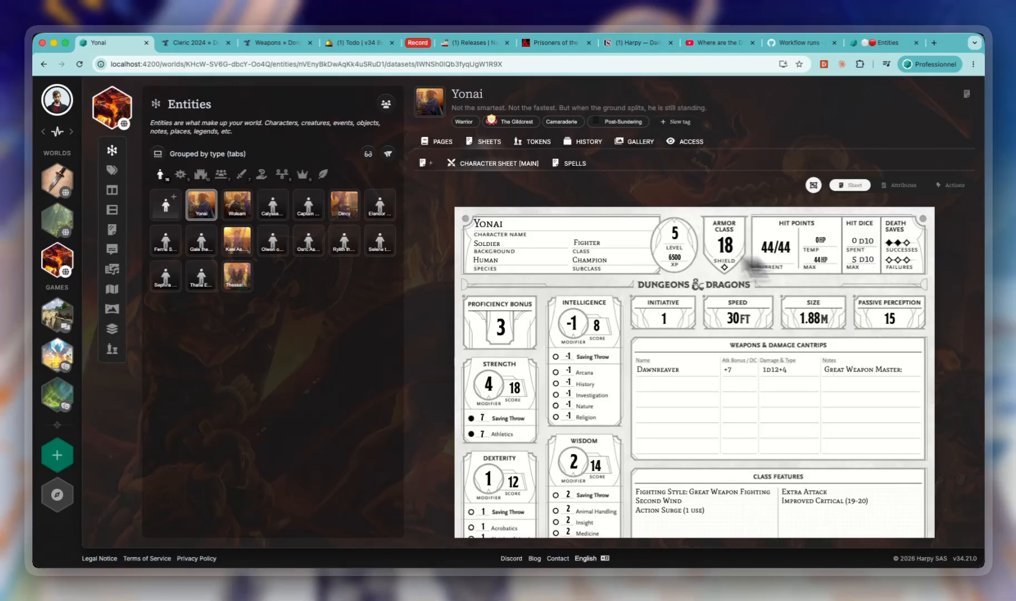
- Switch Yonai's class to Sorcerer and back to Fighter on the character sheet
click(593, 245)
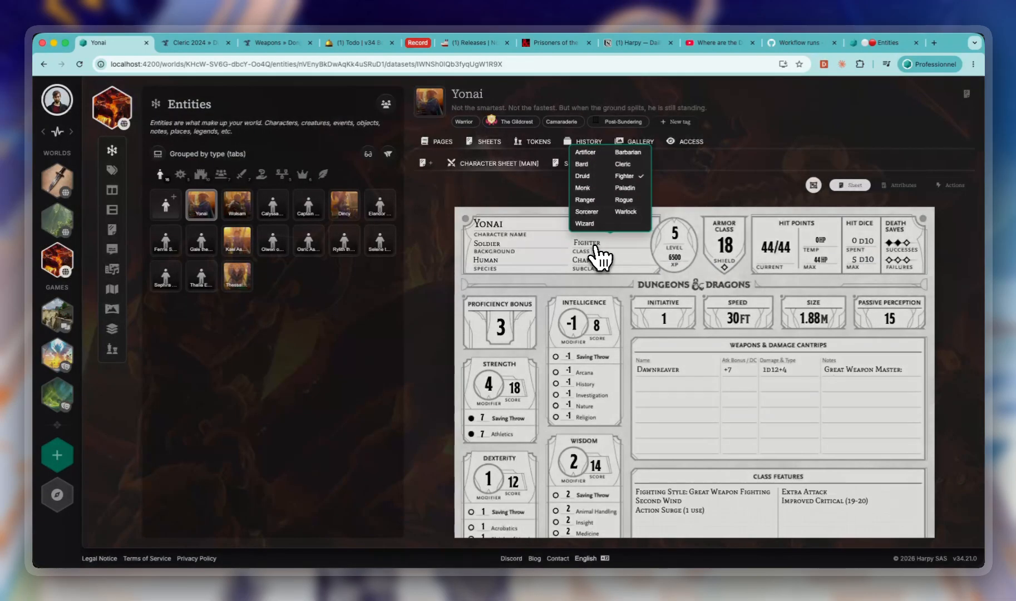
click(586, 212)
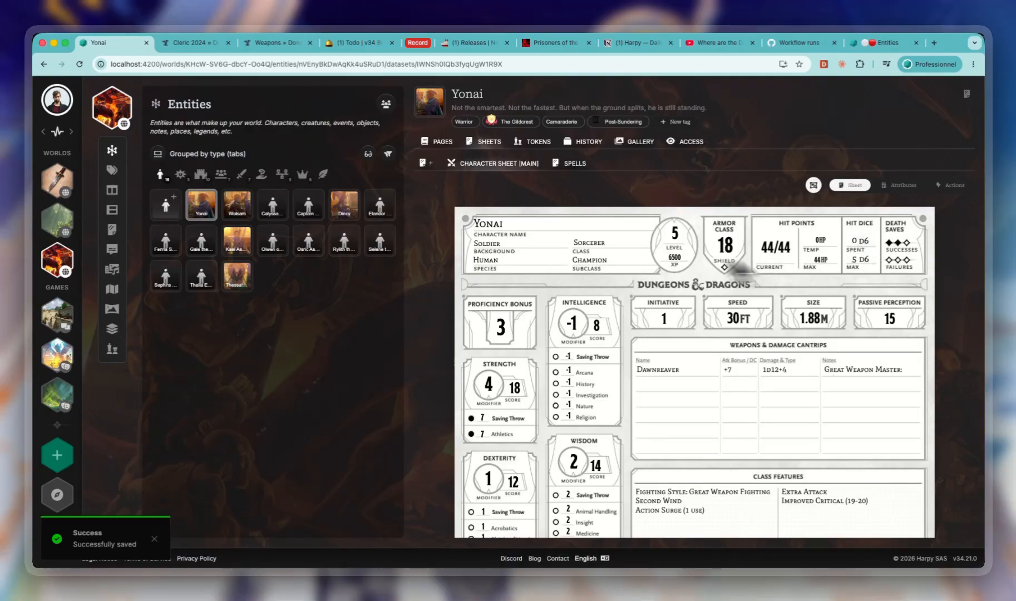
click(581, 244)
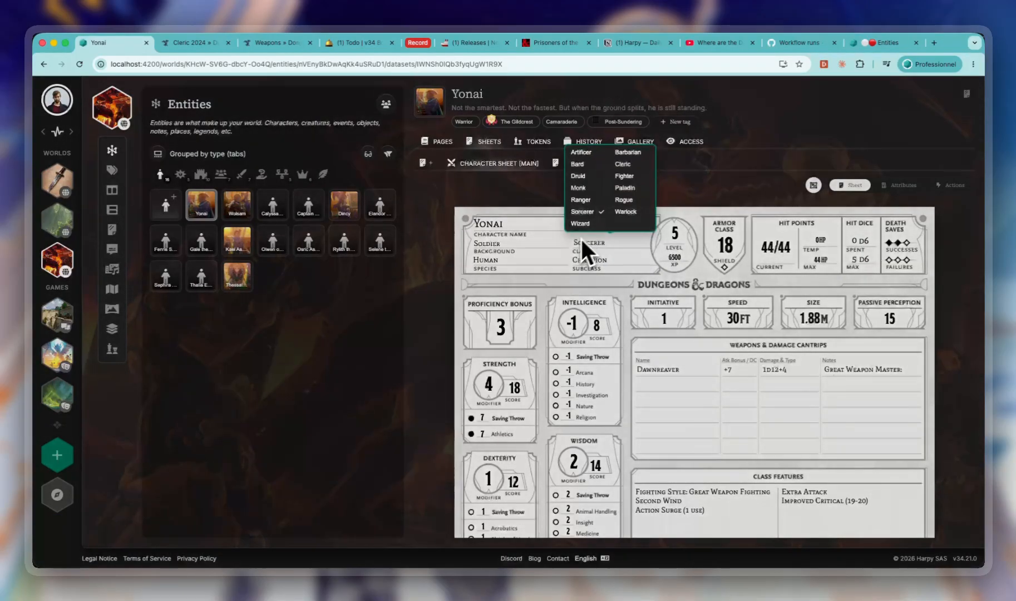
click(624, 177)
- Put the character sheet in edit mode and open the Class attribute's settings to check its data table source
click(813, 185)
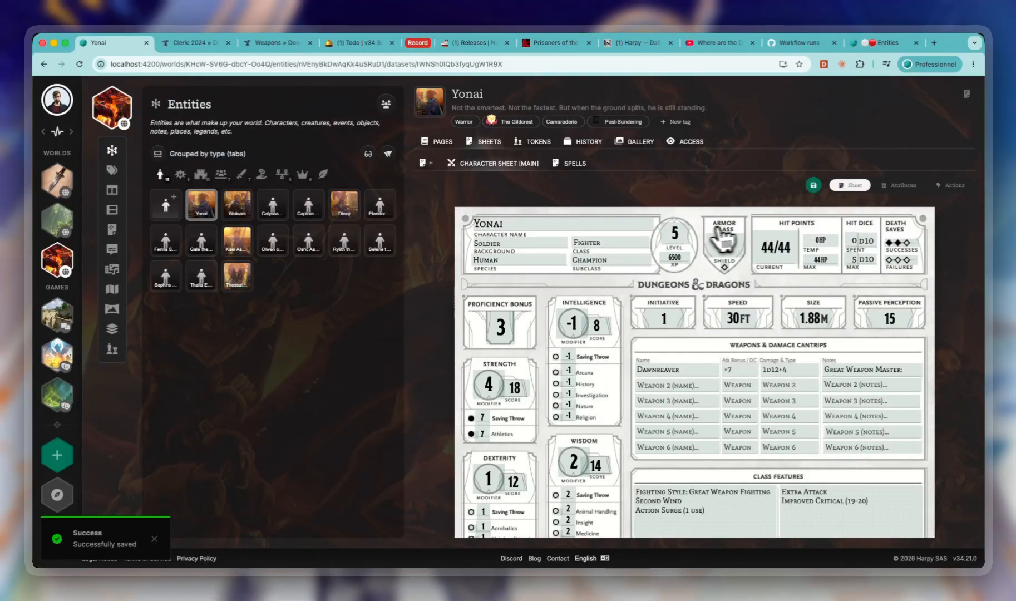
click(617, 250)
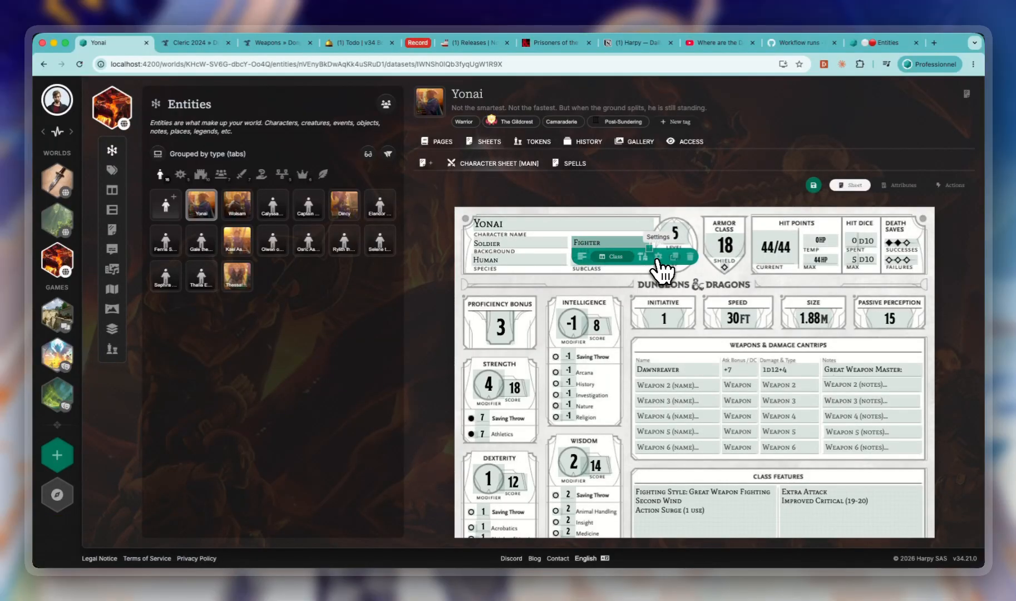
click(642, 257)
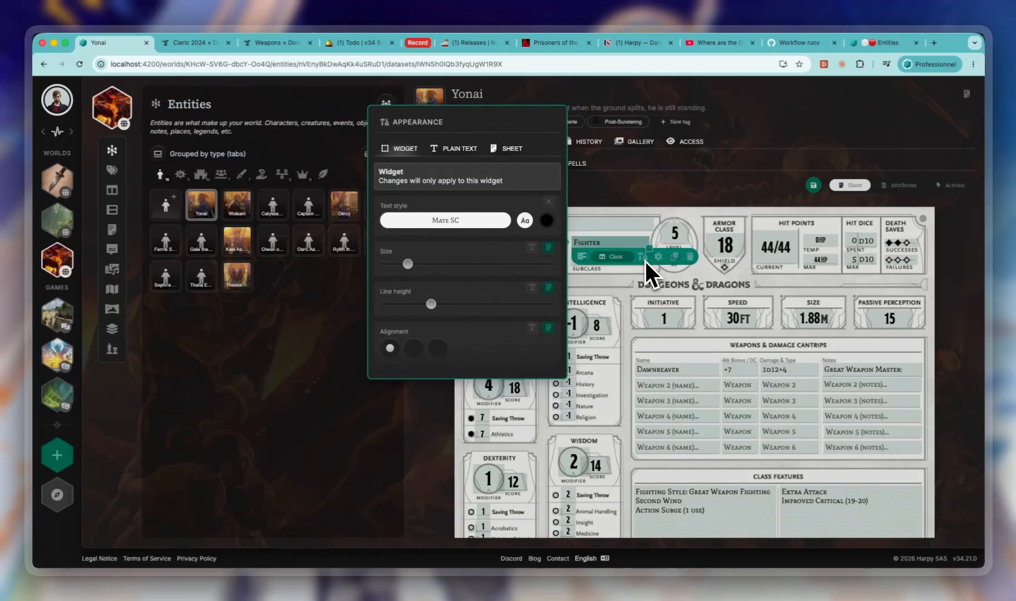
click(644, 259)
click(659, 258)
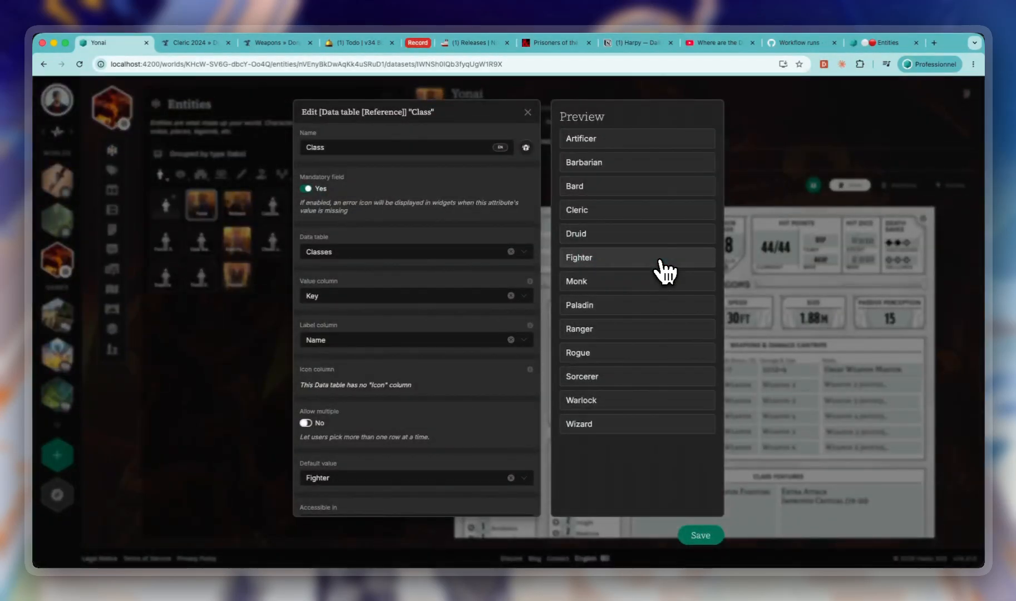
click(339, 252)
click(354, 239)
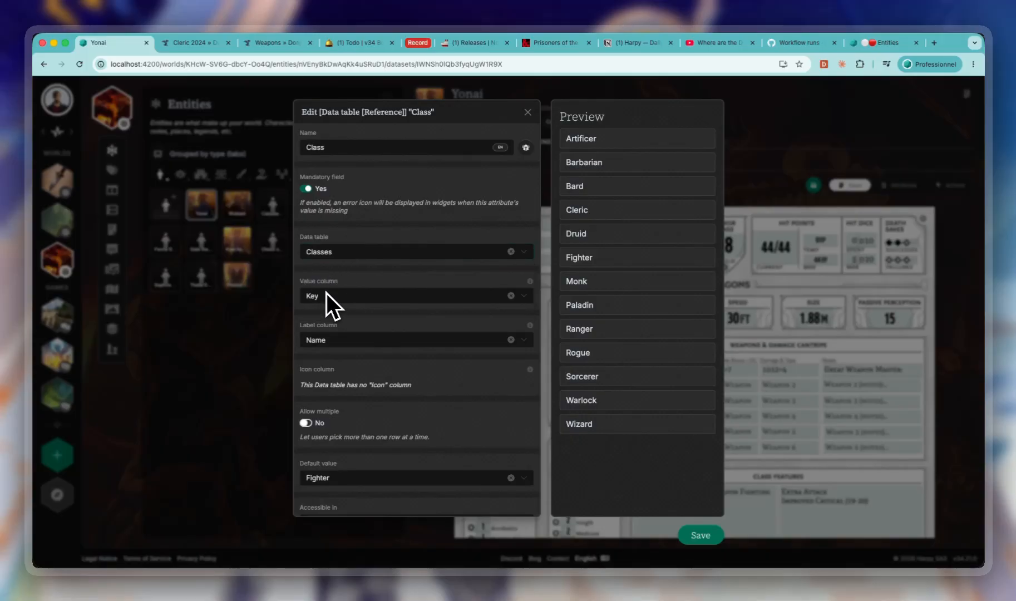
- Try Primary abilities and Hit die as the Class attribute's label column, and set it back to Name
click(361, 342)
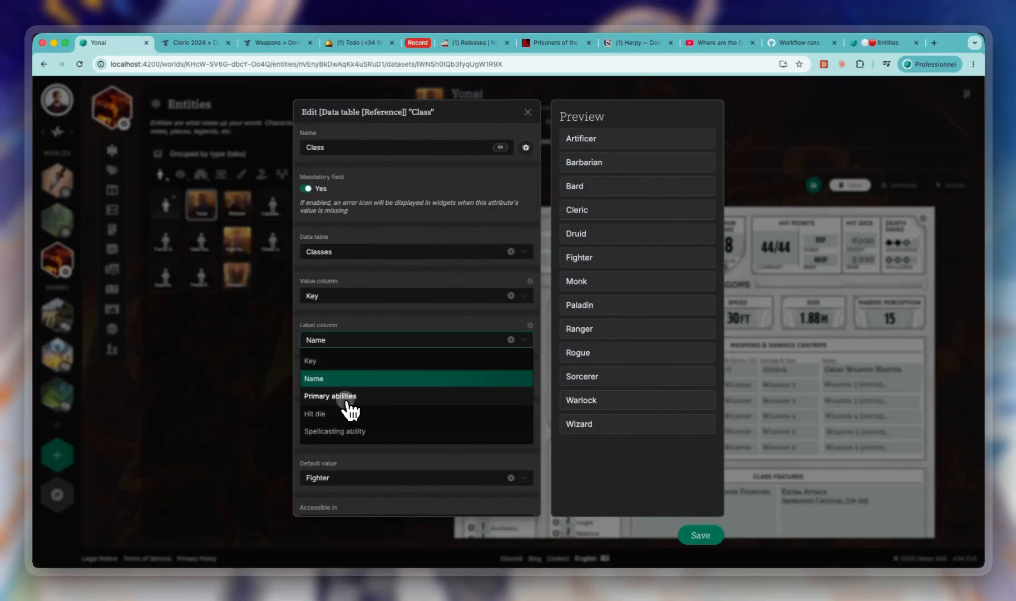
click(342, 396)
click(347, 340)
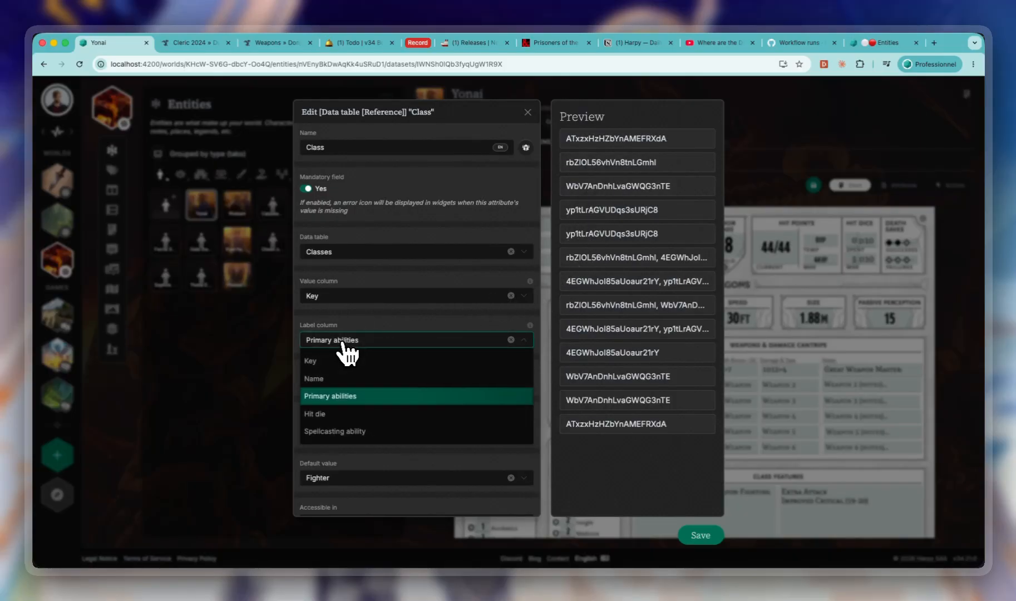
click(327, 412)
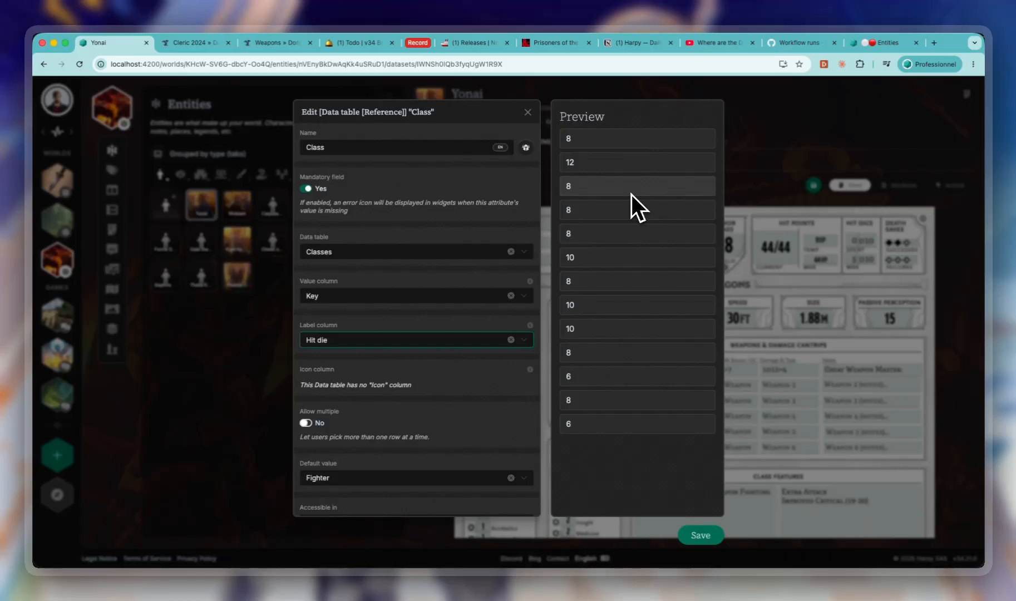
click(403, 295)
click(378, 318)
click(356, 341)
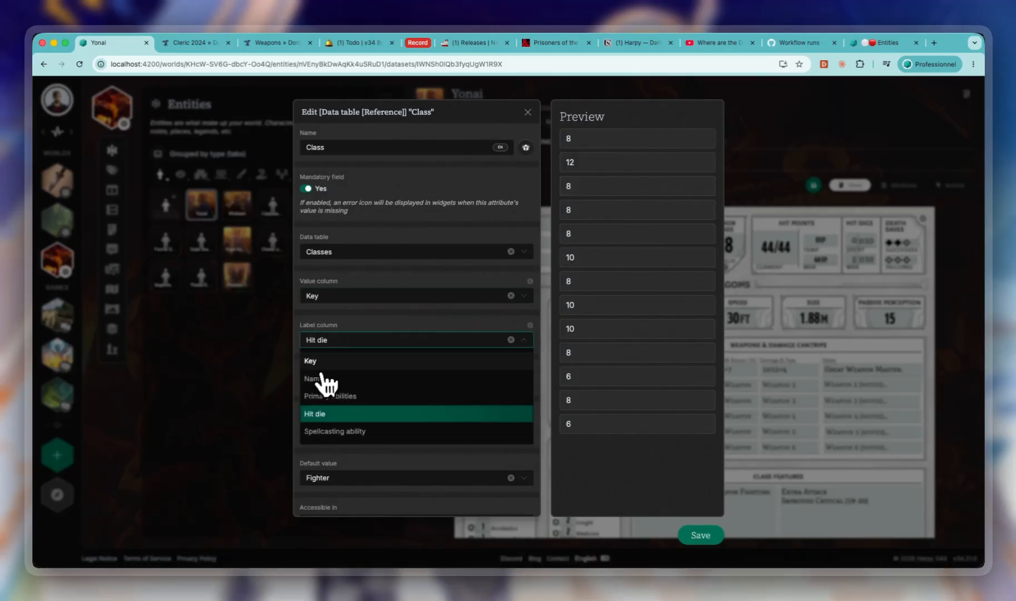
click(351, 384)
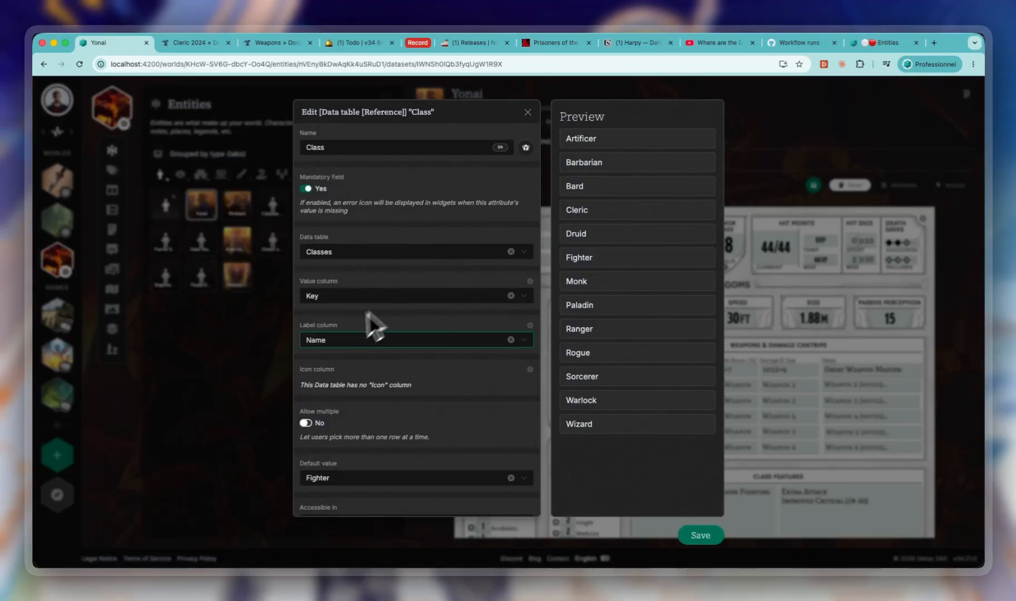
- Try Key as the Class attribute's label column, reset it to Name and save the attribute
click(335, 340)
click(312, 361)
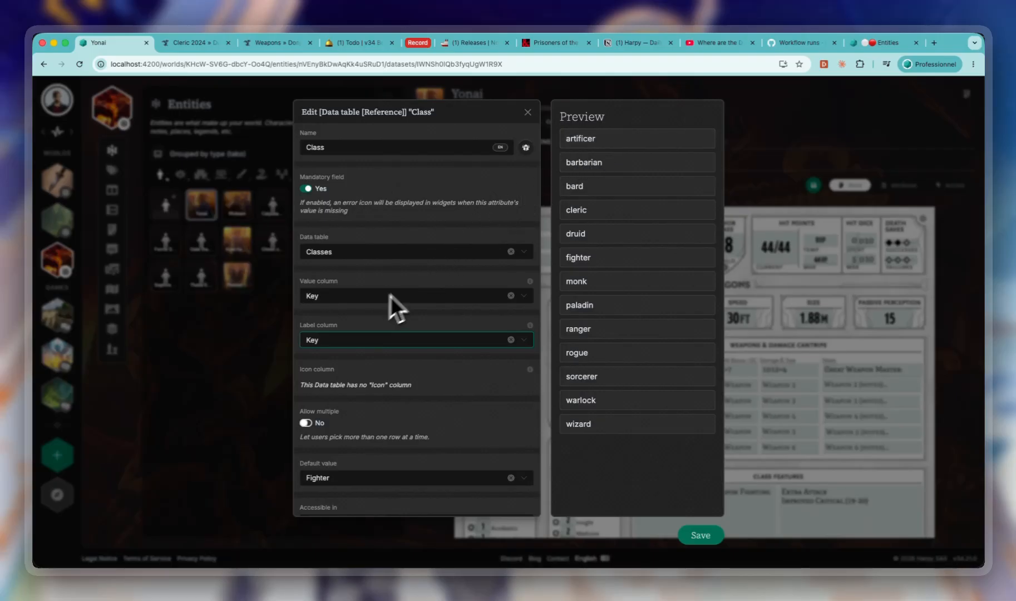
click(347, 337)
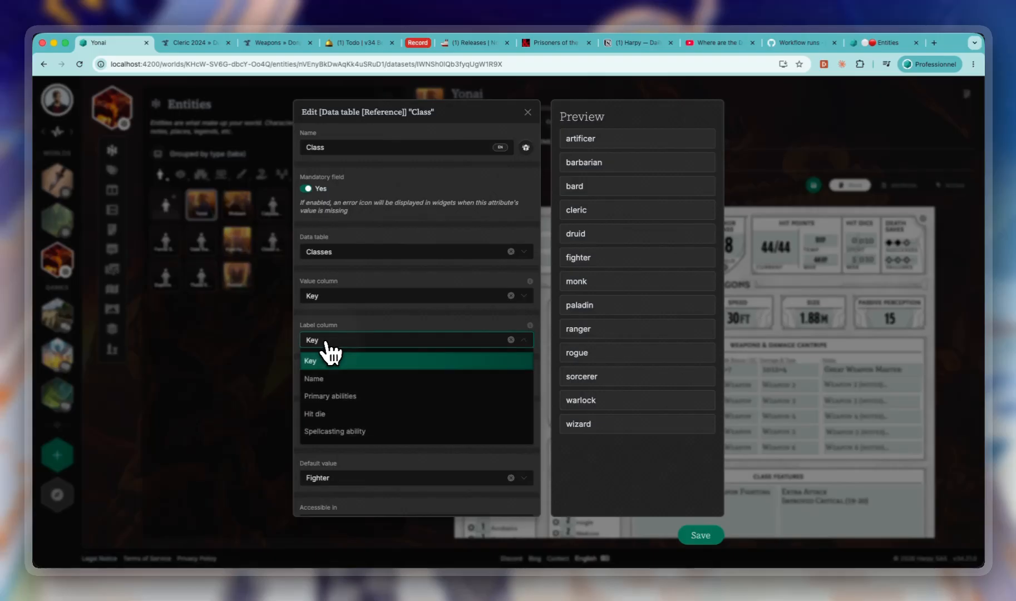
click(327, 376)
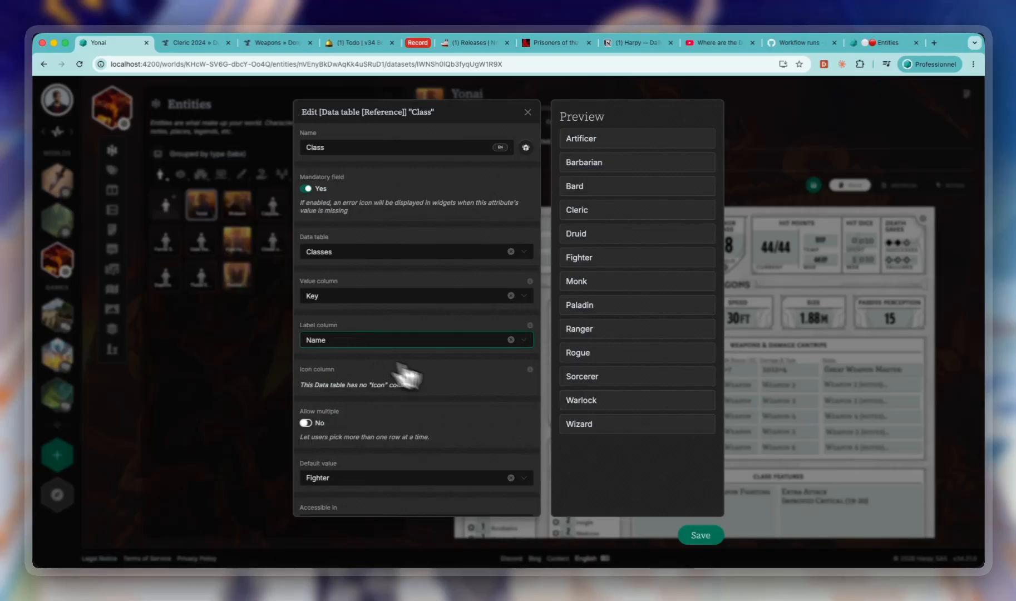
click(699, 535)
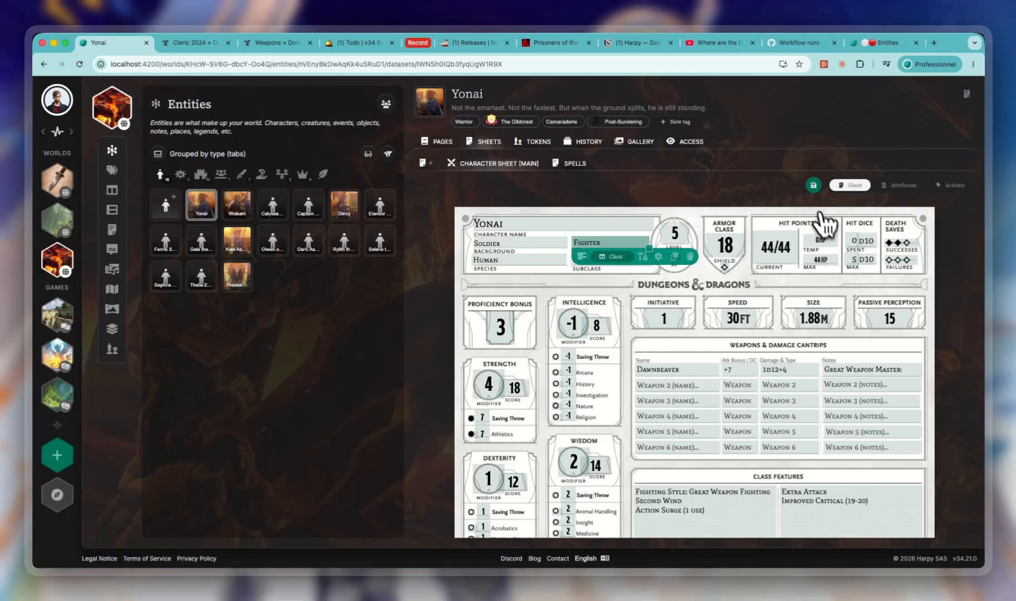
- Inspect the formula of the Hit die (dX) attribute used in the sheet's hit dice box, and close its settings
click(868, 244)
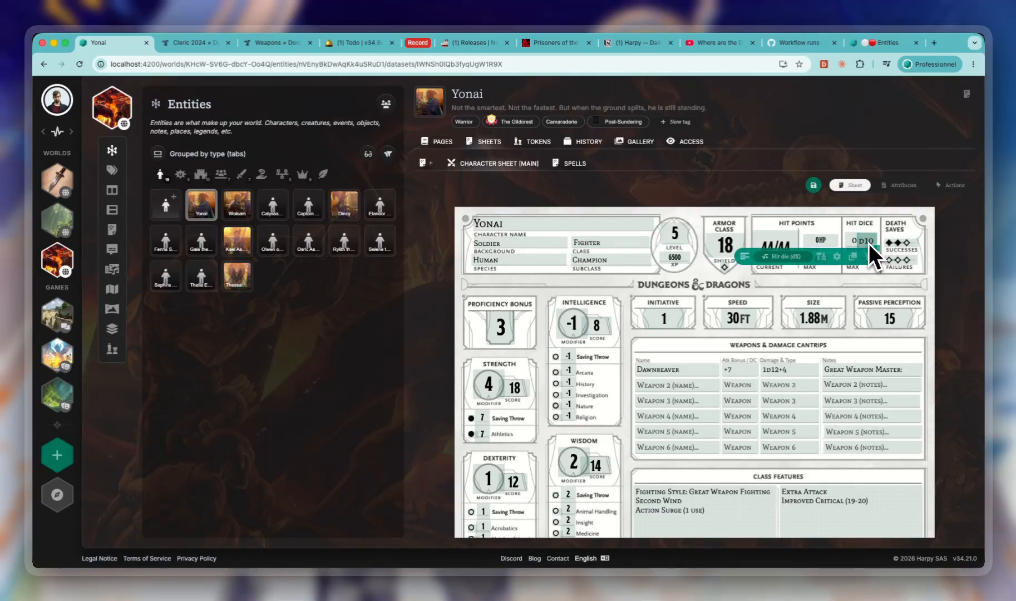
click(836, 256)
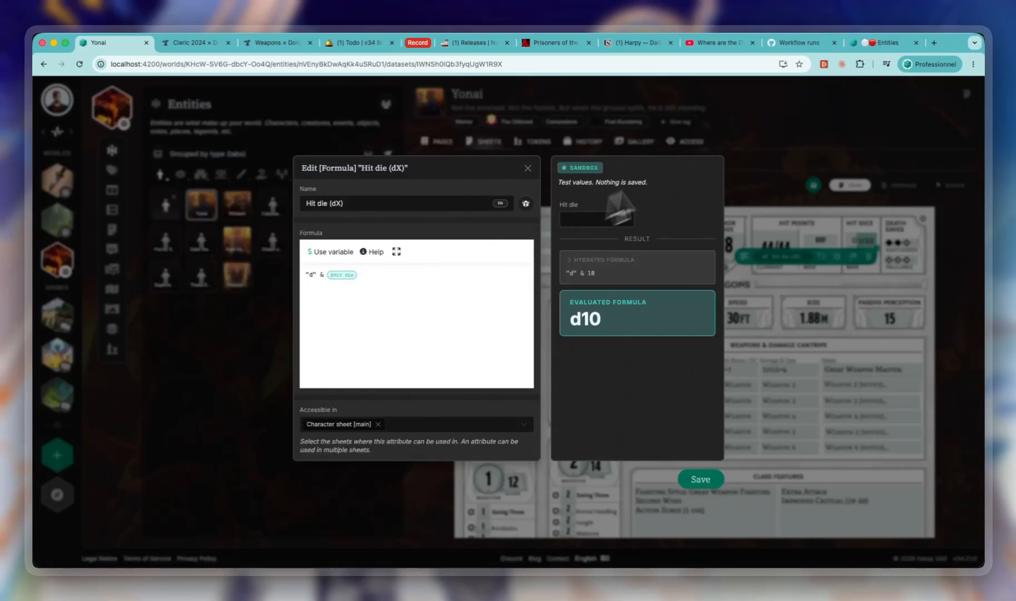
click(779, 287)
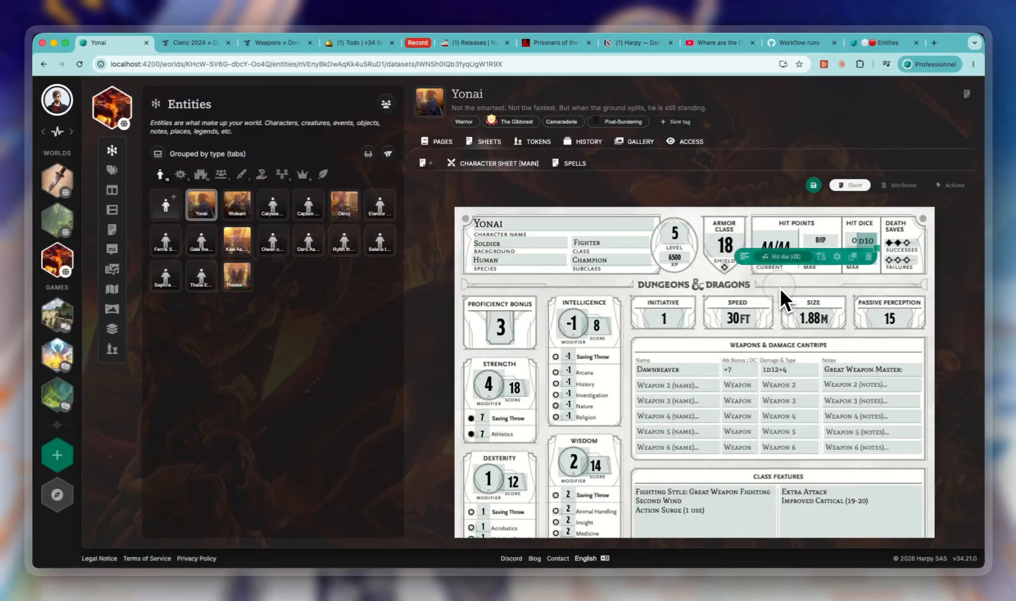
- Search the sheet's attributes for "hit" and examine the Hit die lookup's source attribute and column to read
click(901, 187)
click(536, 212)
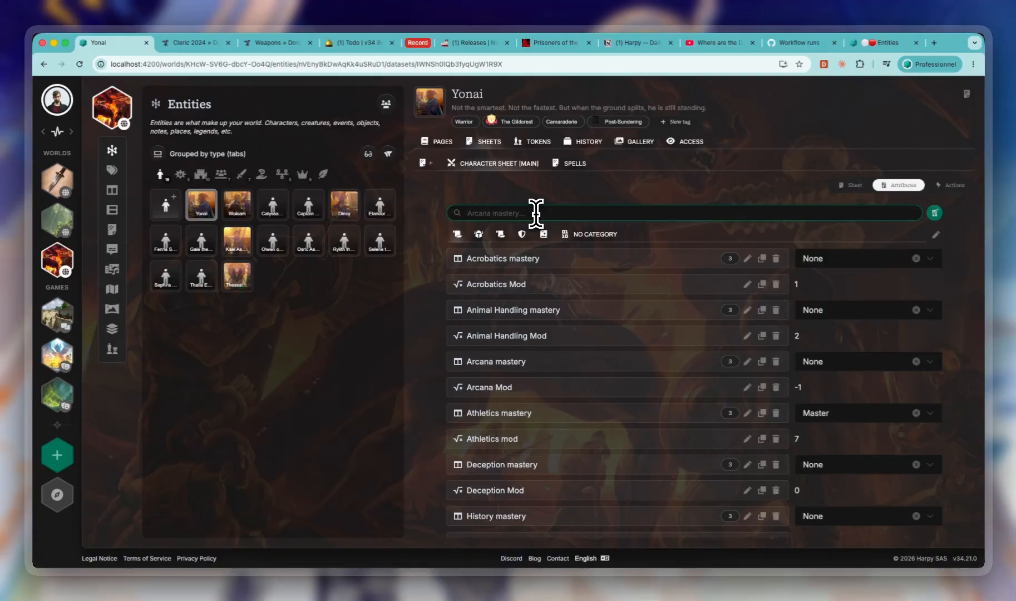
text(hit)
click(747, 284)
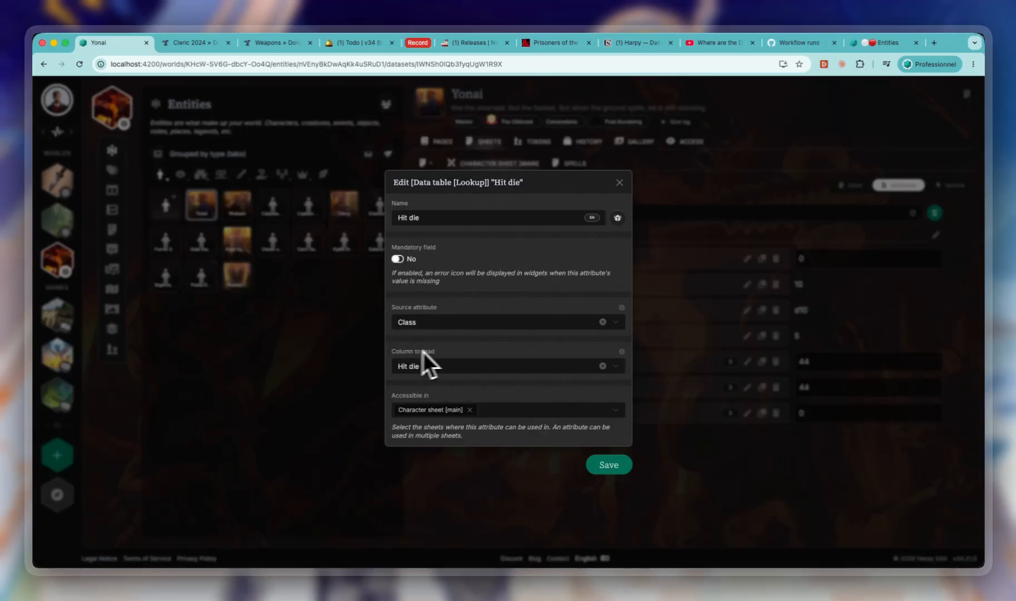
click(694, 333)
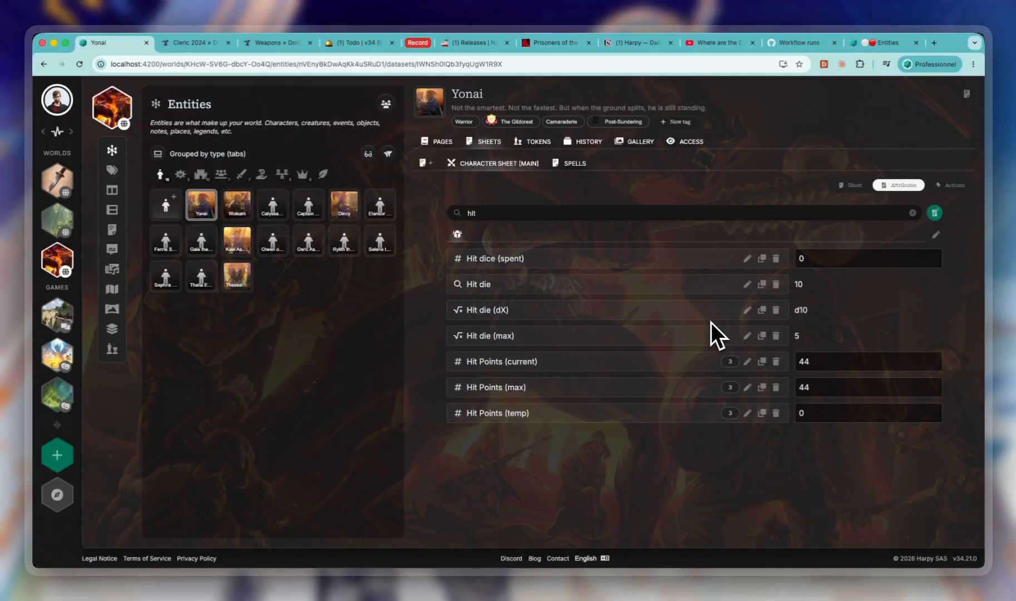
- Search the attributes for "spell" and examine the Spellcasting ability lookup's source, column to read and display column
click(526, 215)
key(super+a)
text(spell)
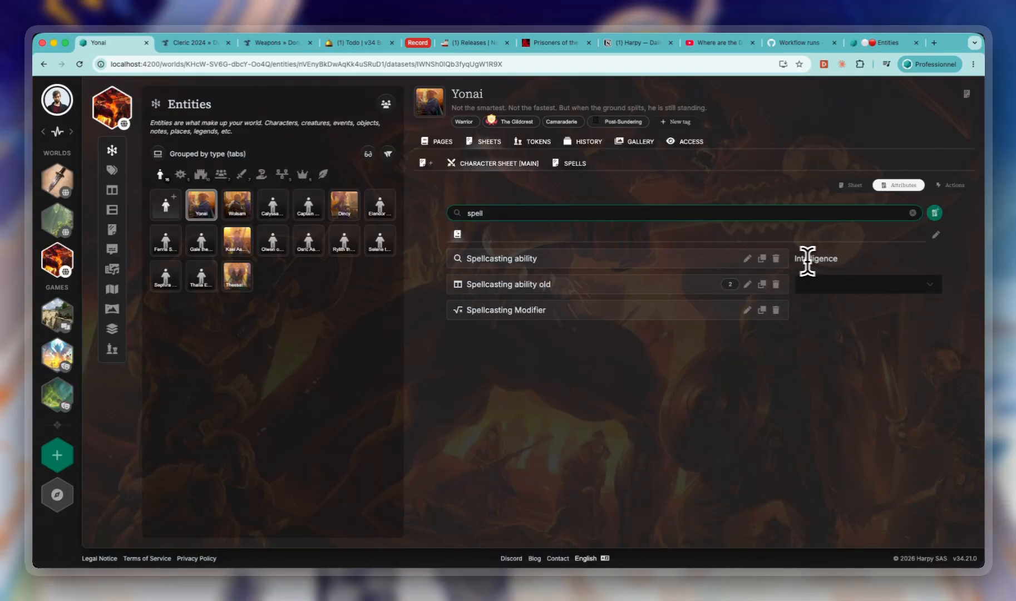
click(747, 260)
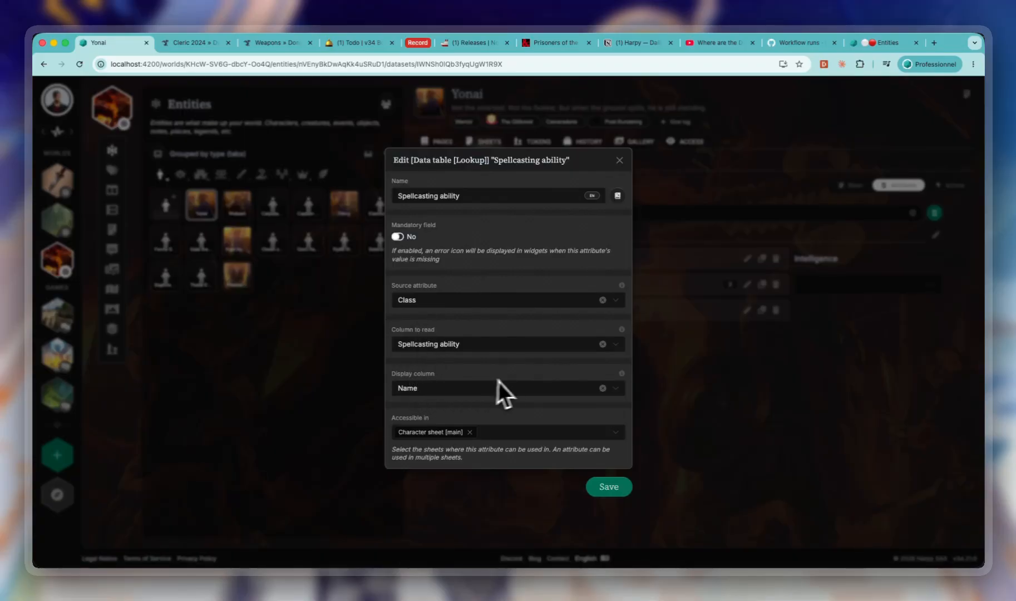
click(620, 160)
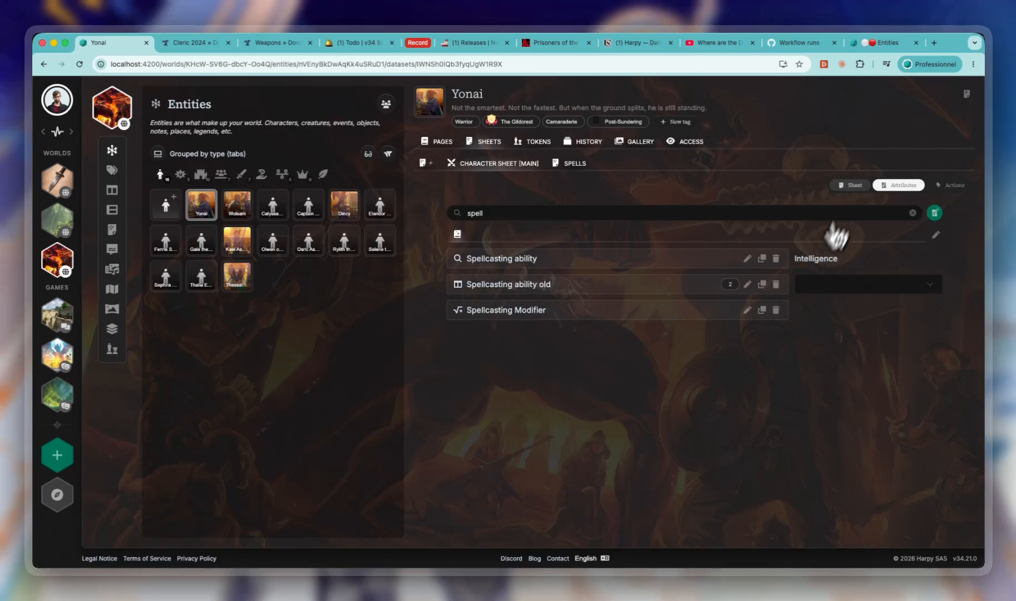
- Return to the sheet layout and open the Skill mastery data table to view its rows
click(851, 185)
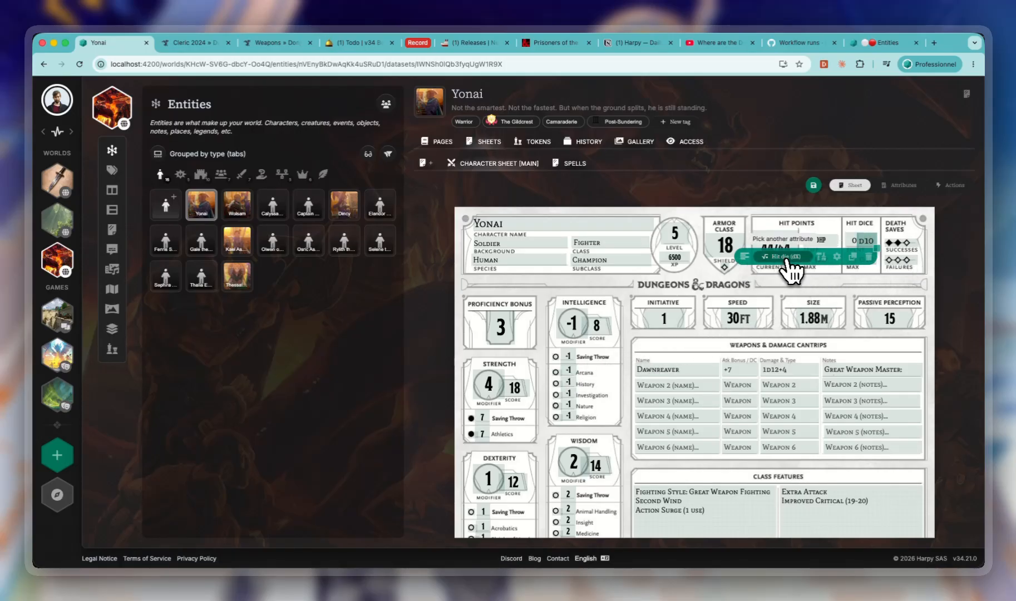
click(110, 192)
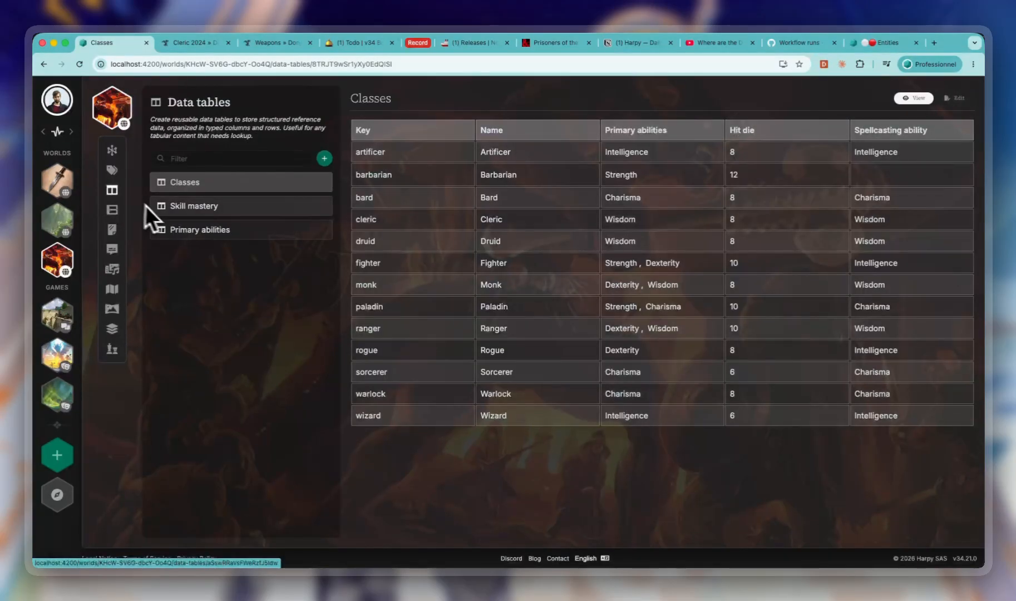
click(230, 210)
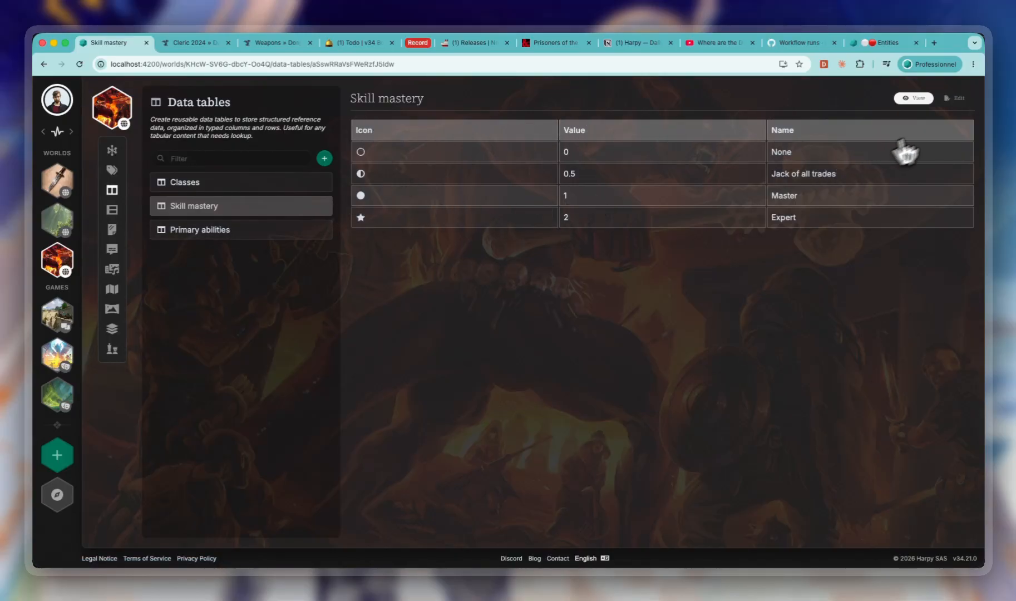
- Examine the column types available when adding a column to the Skill mastery table, without creating one
click(956, 98)
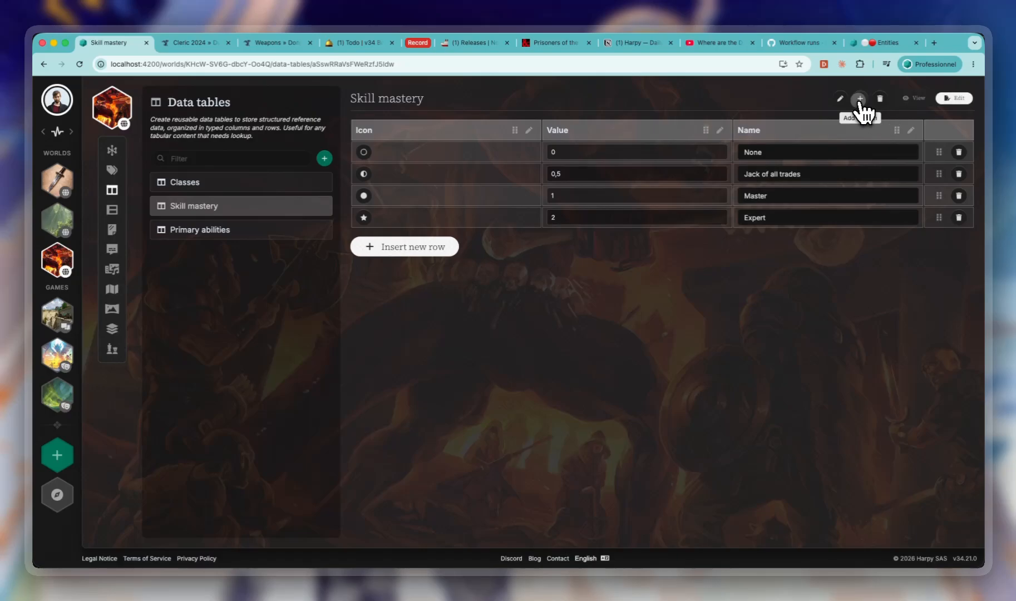
click(860, 99)
click(466, 349)
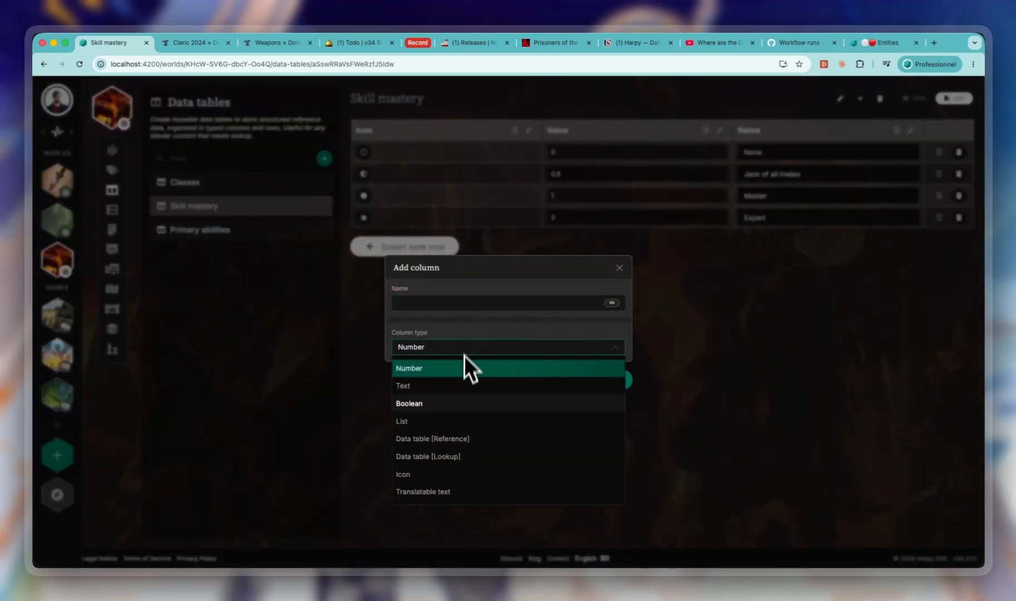
click(522, 332)
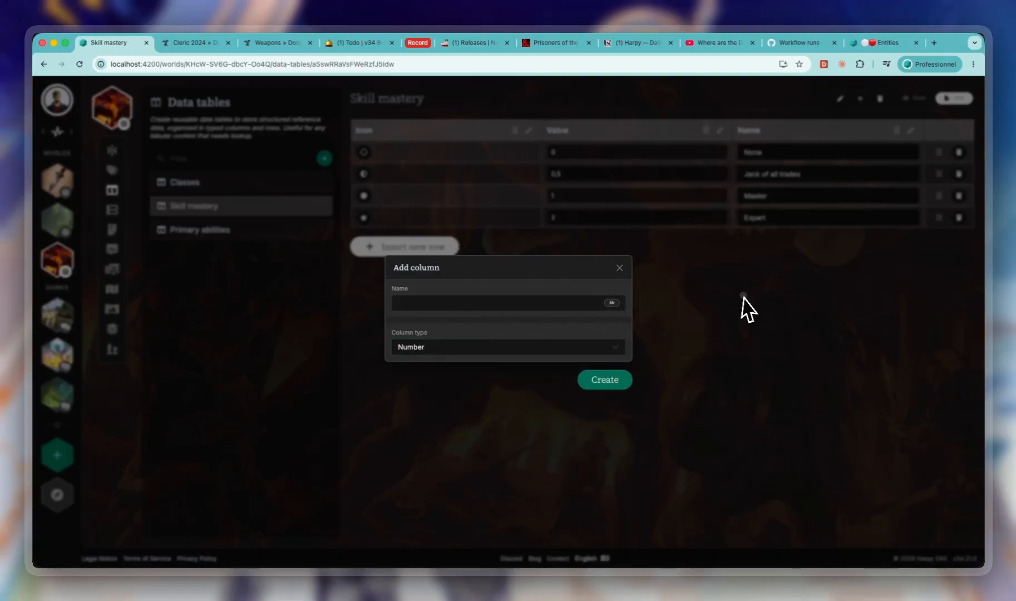
click(744, 296)
click(925, 101)
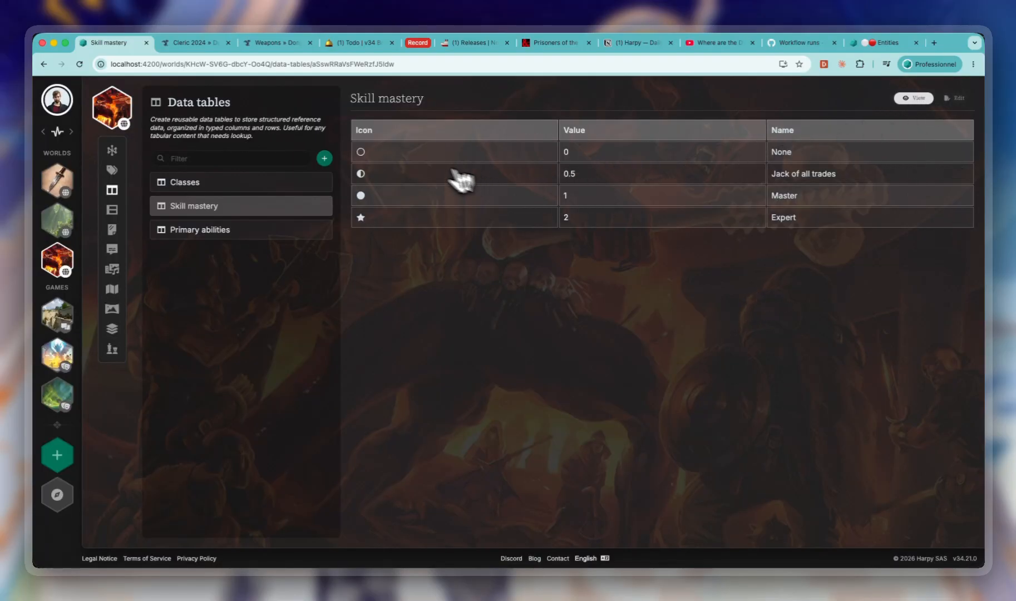
- Open the main character sheet of the Yonai entity and view its skill mastery circles
click(112, 151)
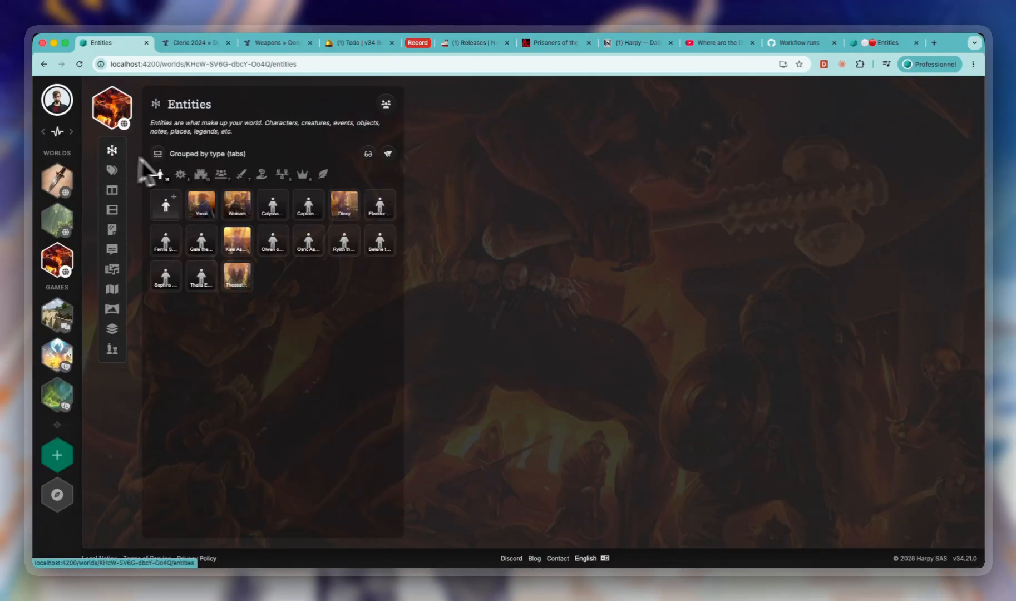
click(202, 207)
click(490, 141)
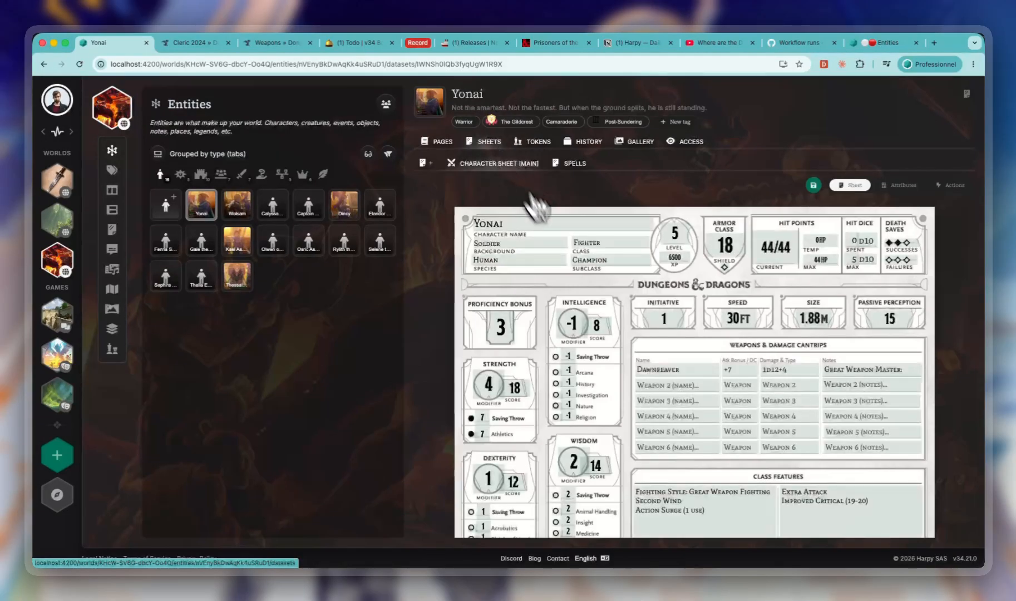
scroll(584, 389, down, 2)
scroll(584, 389, down, 1)
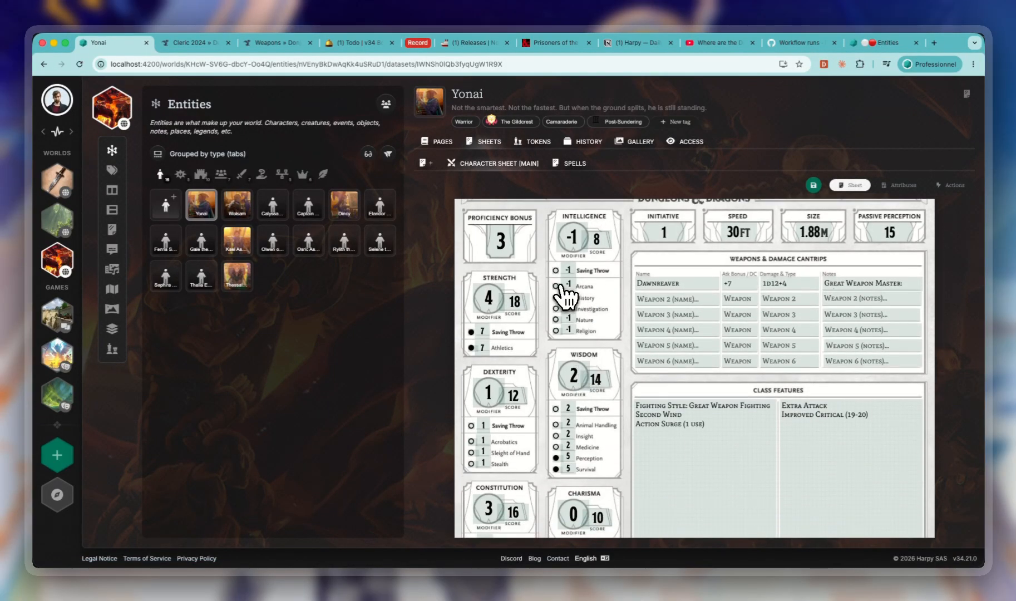
scroll(559, 308, down, 3)
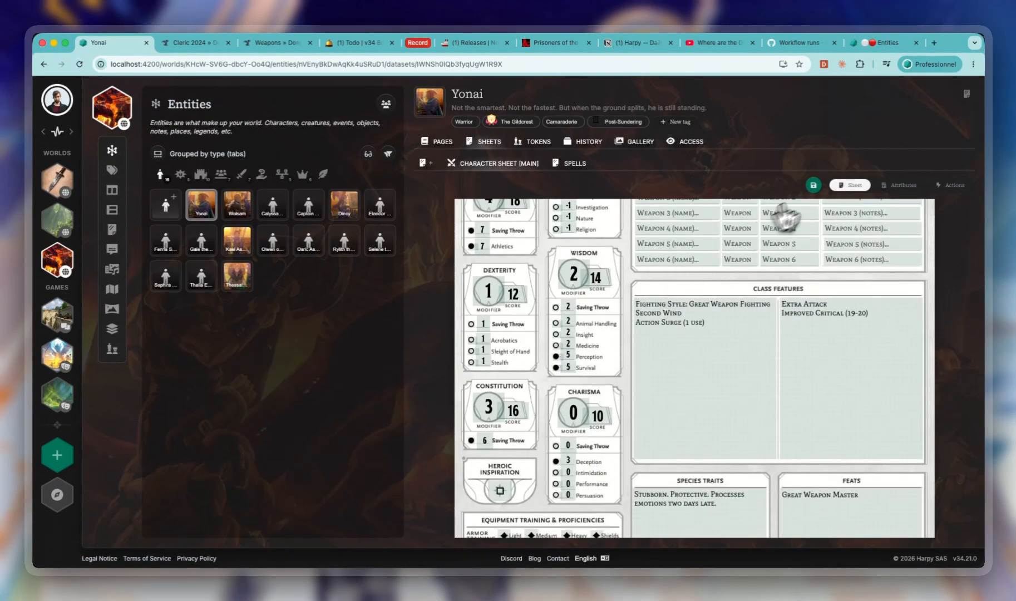
- Save the sheet layout and examine the mastery choices offered for Animal Handling, Medicine and Perception
click(814, 185)
click(555, 329)
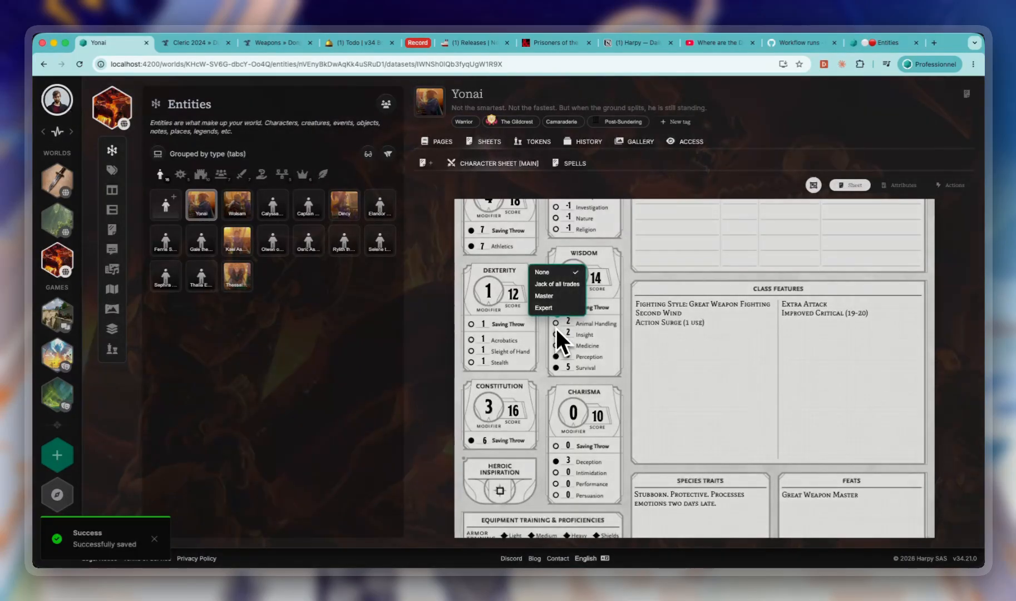
click(559, 345)
click(556, 345)
click(557, 354)
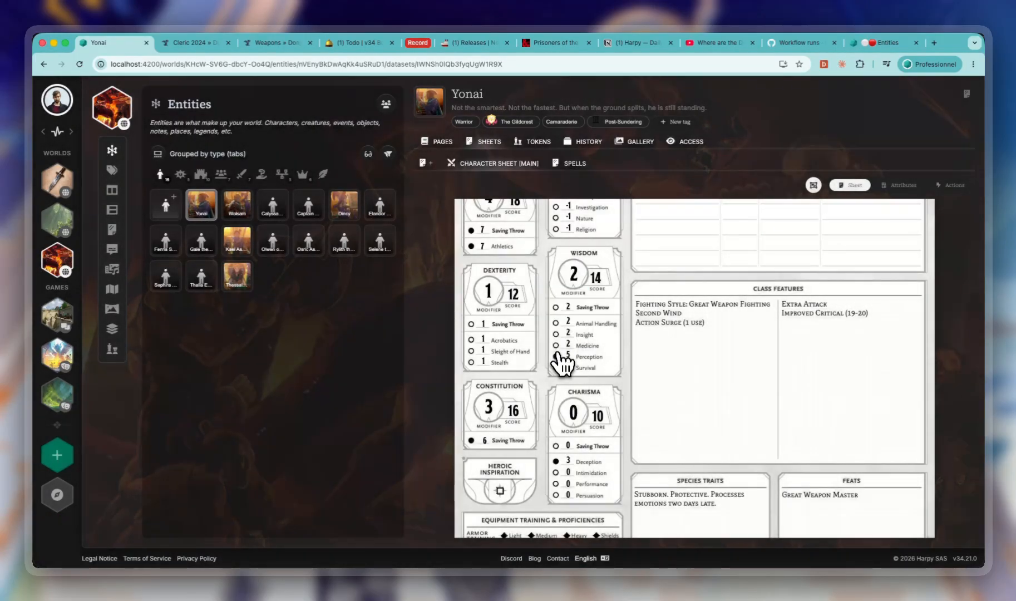
click(557, 358)
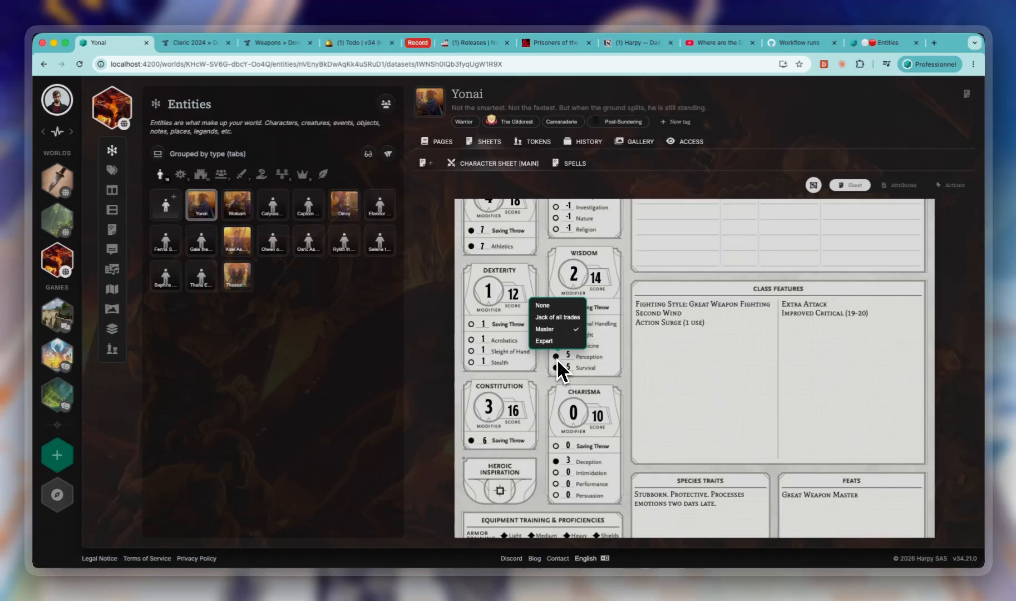
click(557, 359)
scroll(757, 282, up, 4)
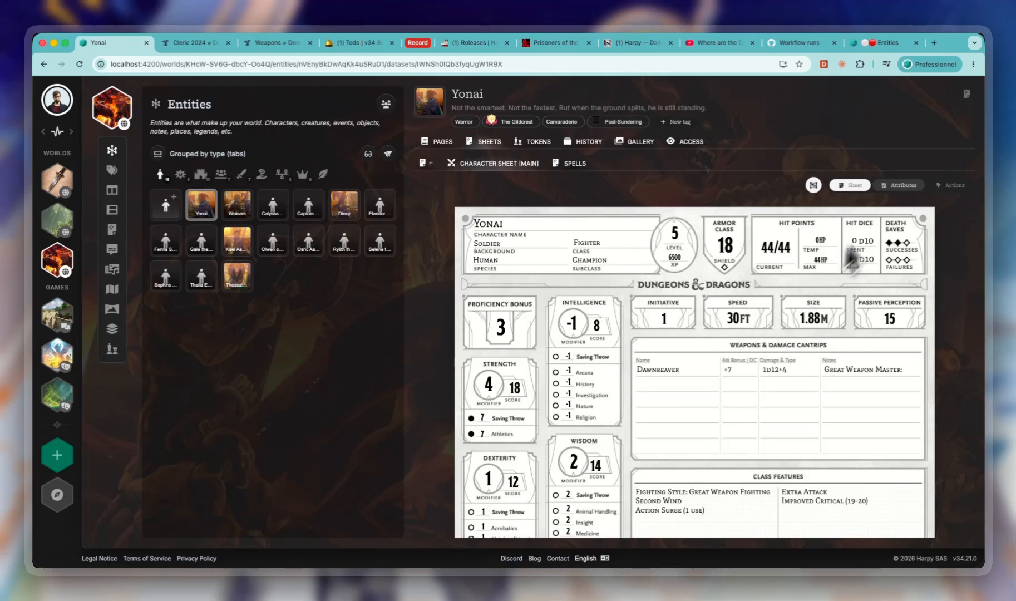
- Return the sheet to layout editing and inspect the data table and column settings of the History mastery attribute
click(899, 185)
click(852, 185)
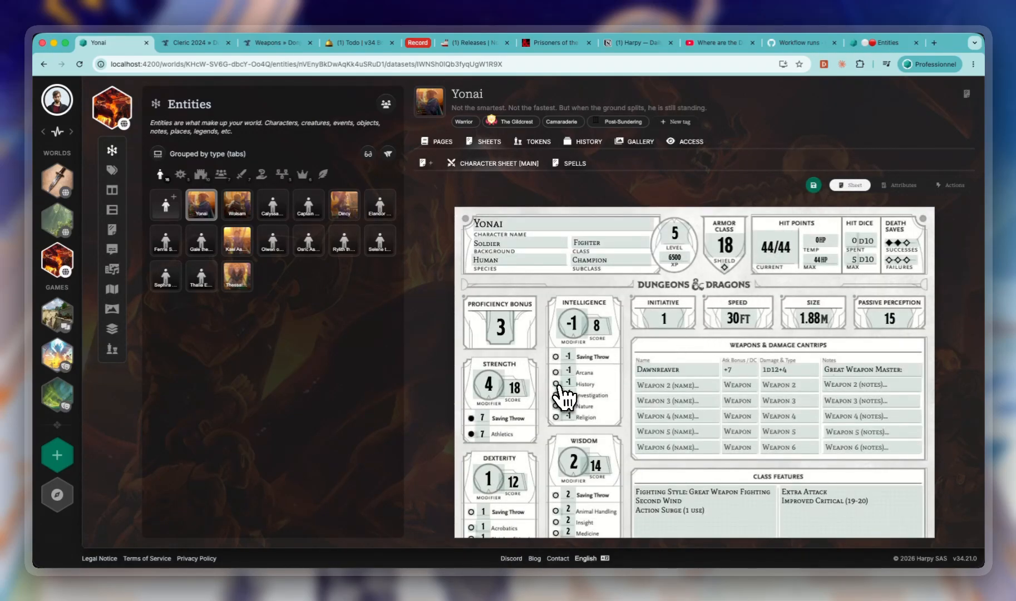
mouse_move(556, 384)
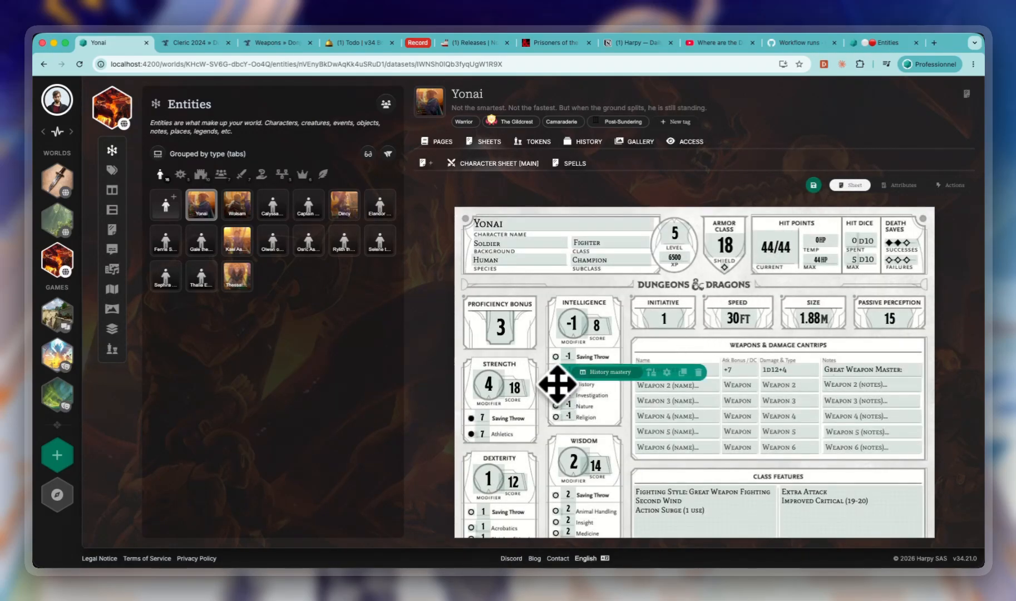
click(667, 372)
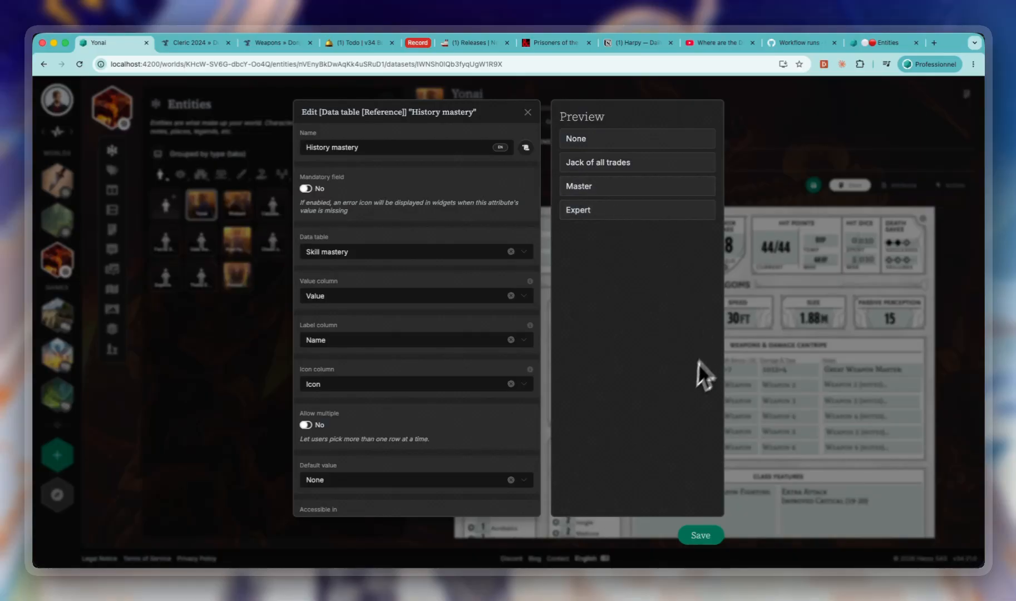
click(777, 348)
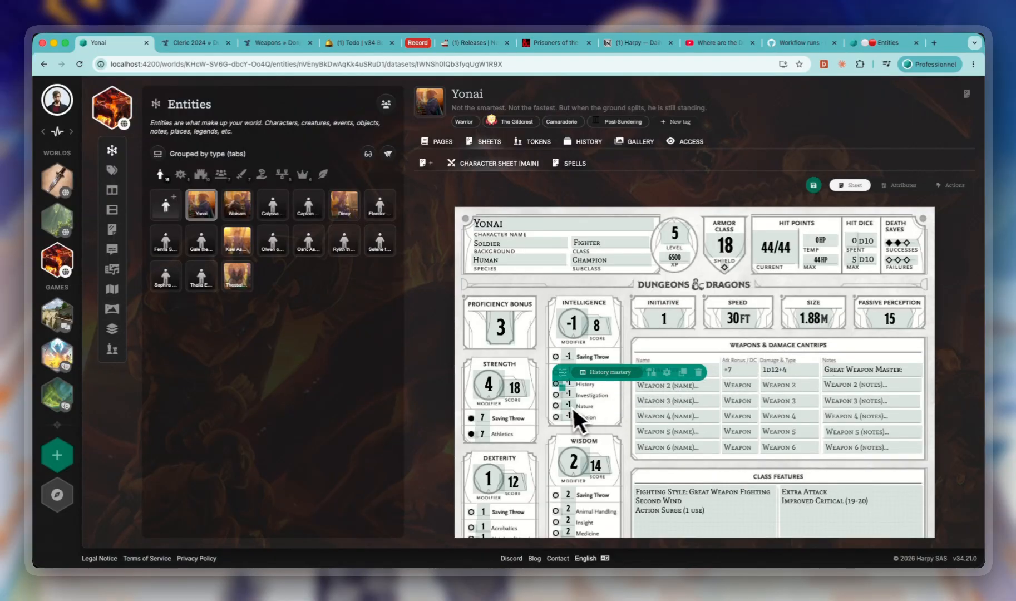
- Insert a new row into the Skill mastery data table and choose an icon for it
click(111, 190)
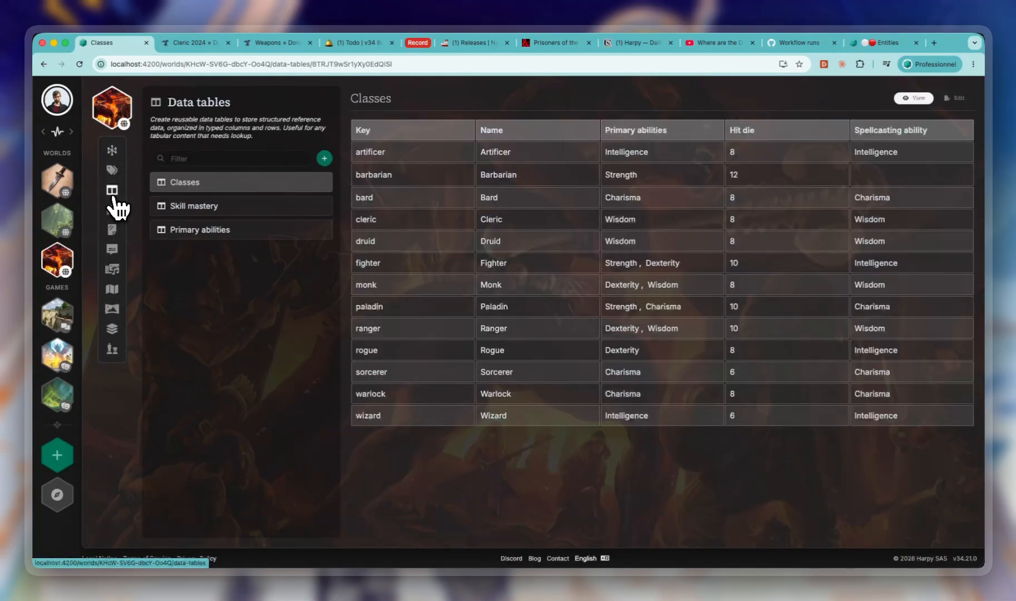
click(199, 207)
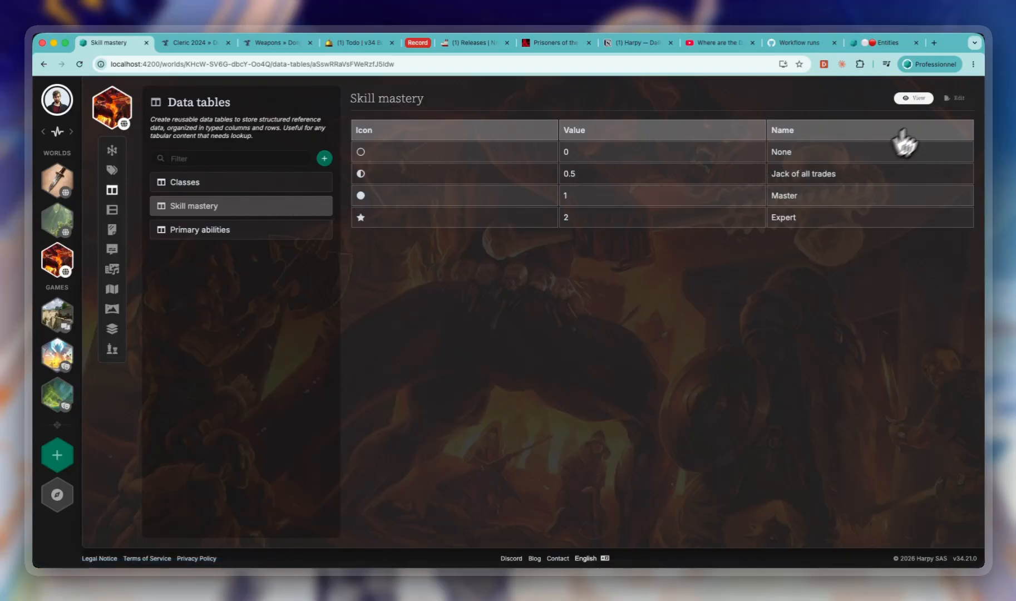
click(949, 101)
click(411, 249)
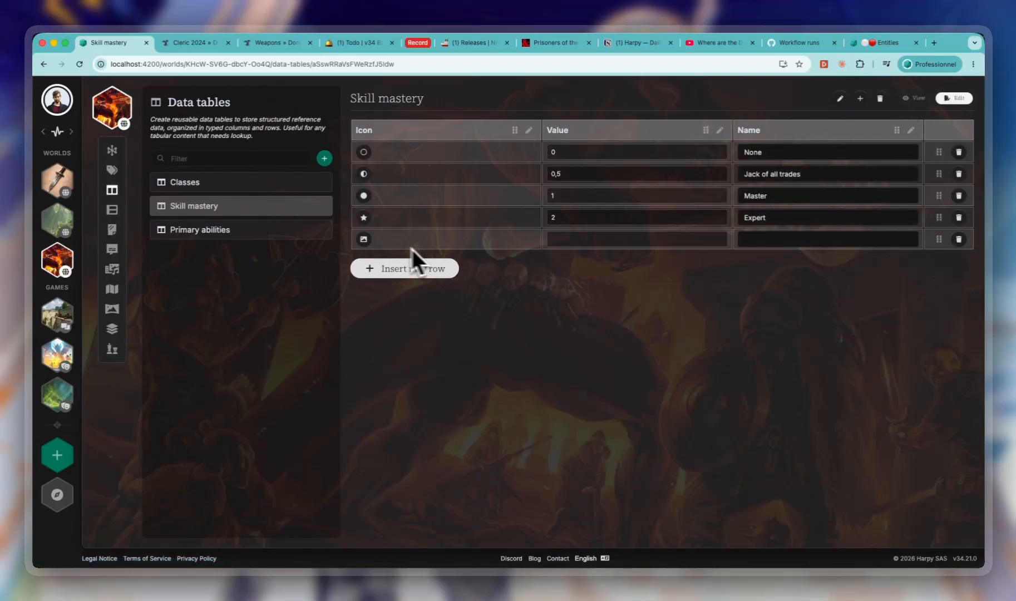
click(364, 242)
click(255, 280)
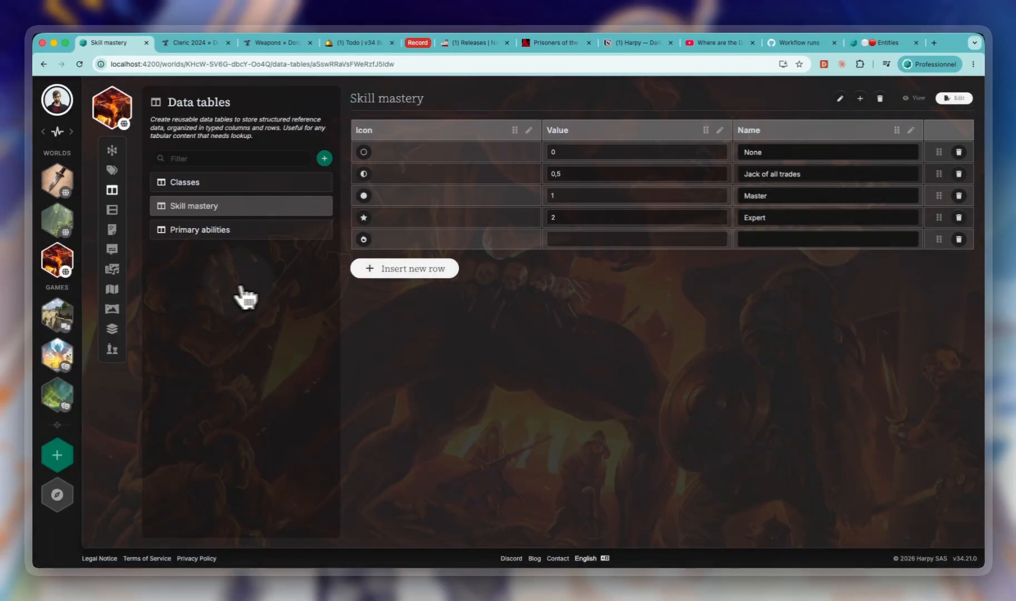
- Set the new row's value to 3 and its name to "Very very good", and save both cells
click(597, 239)
text(3)
click(805, 240)
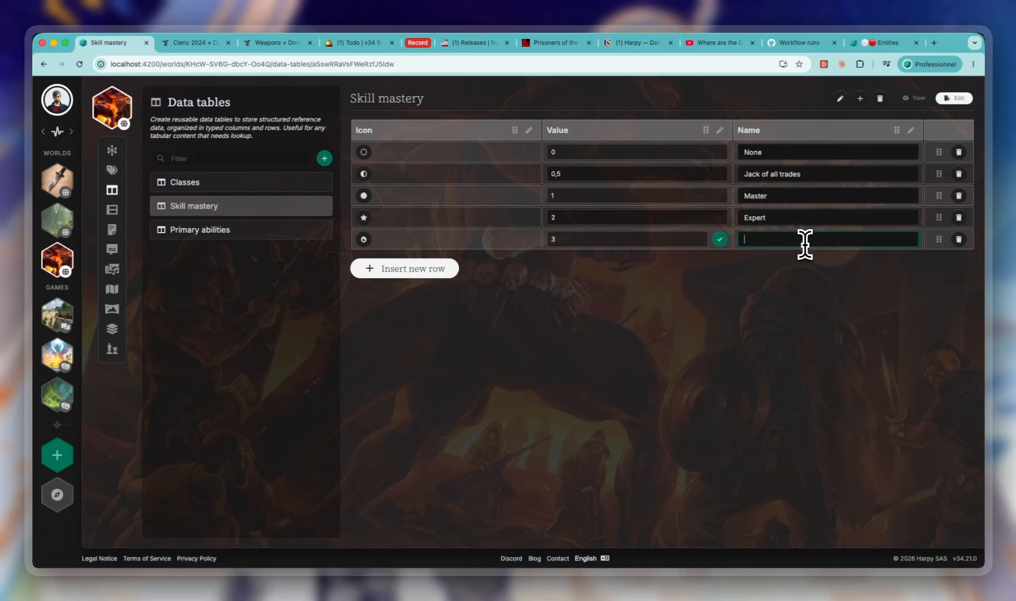
text(Very very good)
click(910, 239)
click(719, 239)
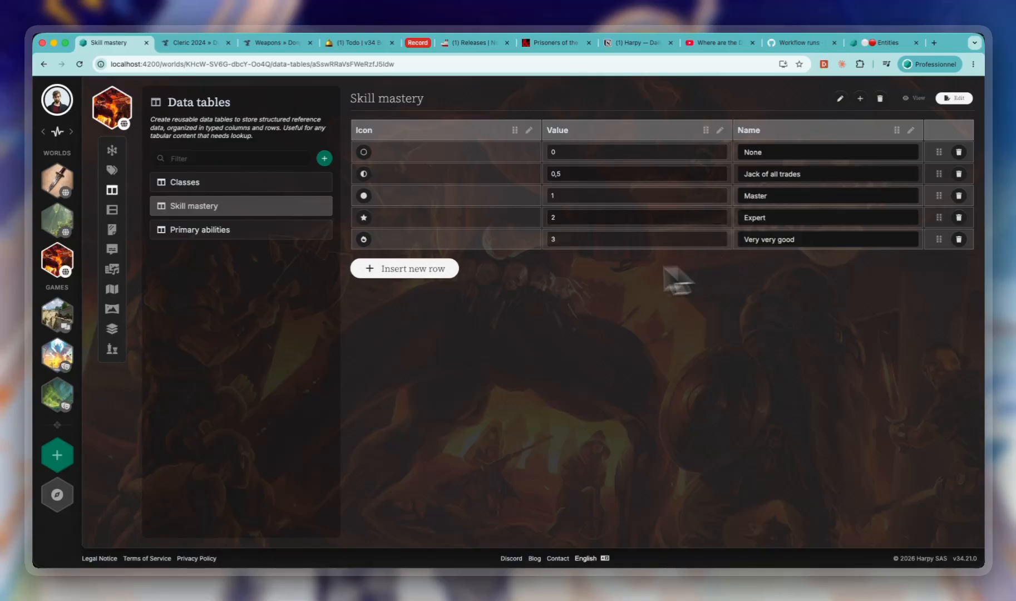
- View the Classes data table and reopen Yonai's main character sheet
click(181, 182)
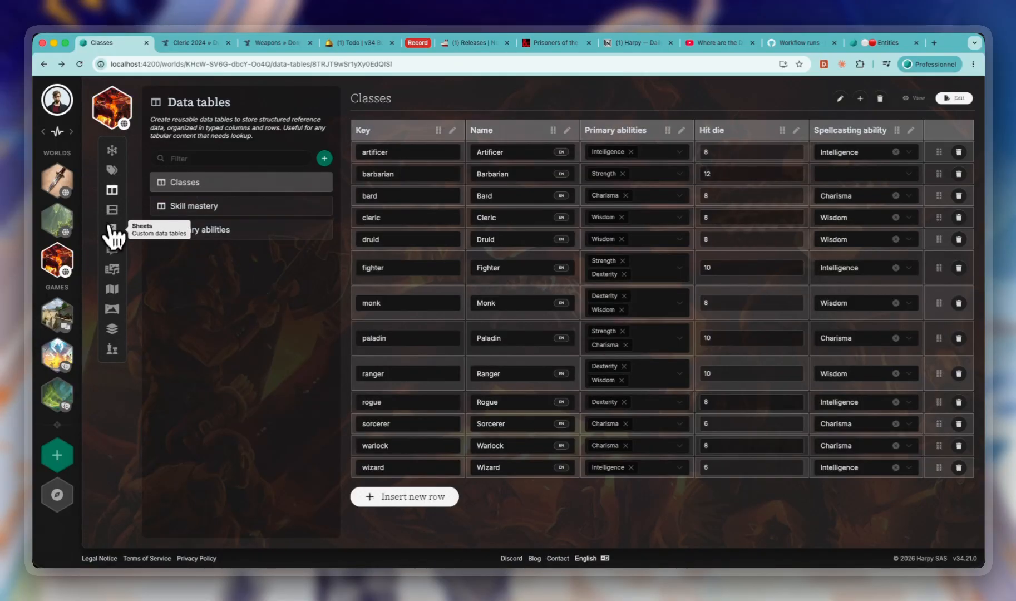
click(112, 151)
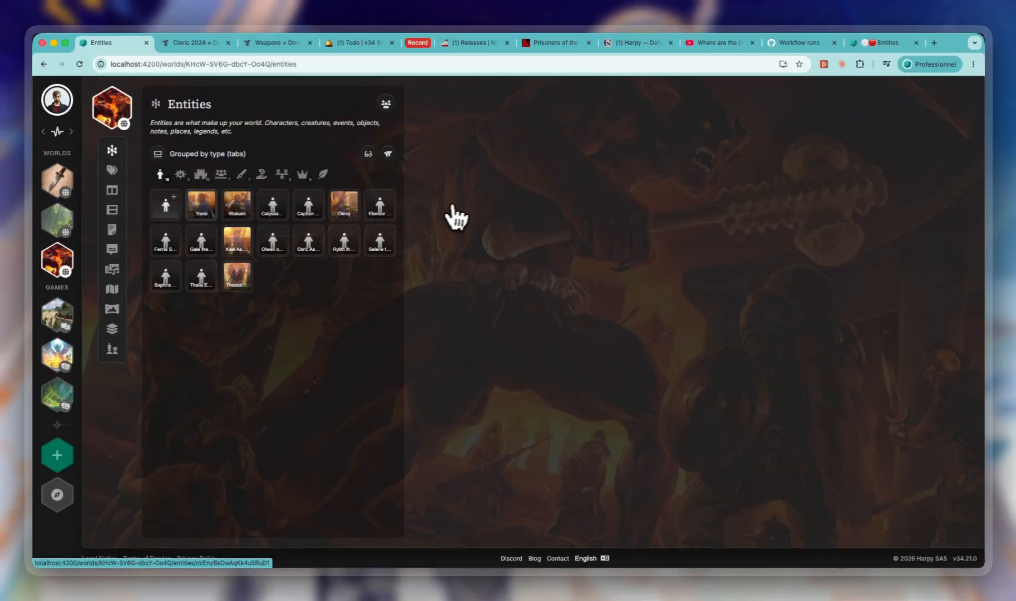
click(205, 216)
click(486, 143)
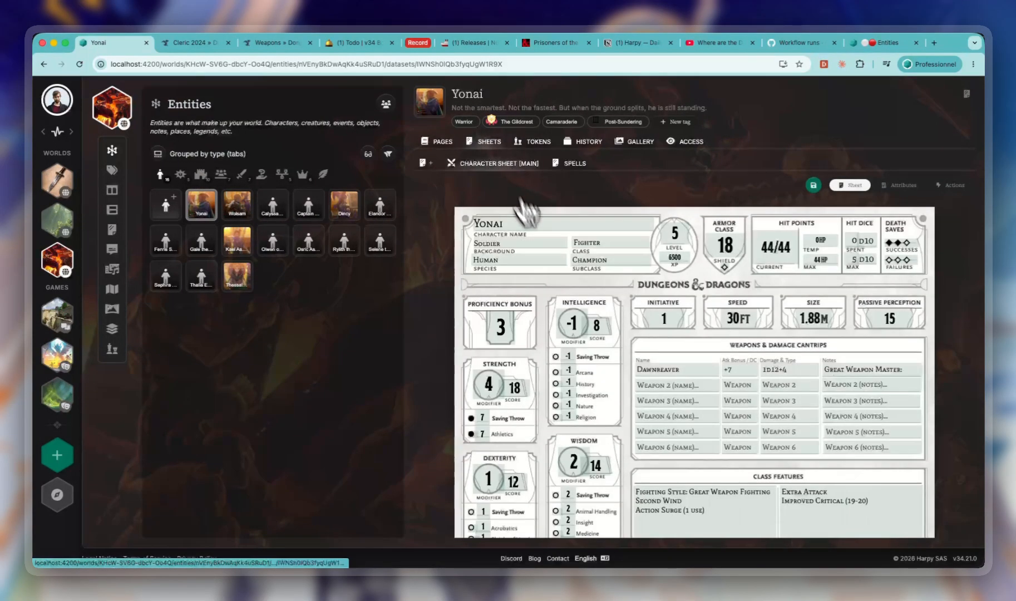
- Save the sheet layout and examine the mastery choices offered for Arcana and Investigation
click(555, 368)
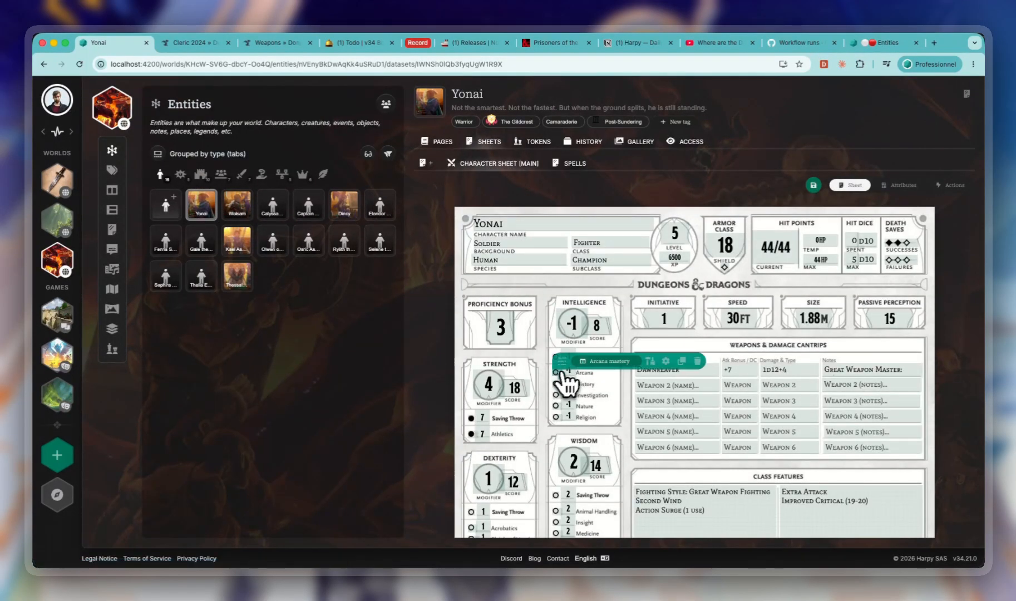
click(812, 185)
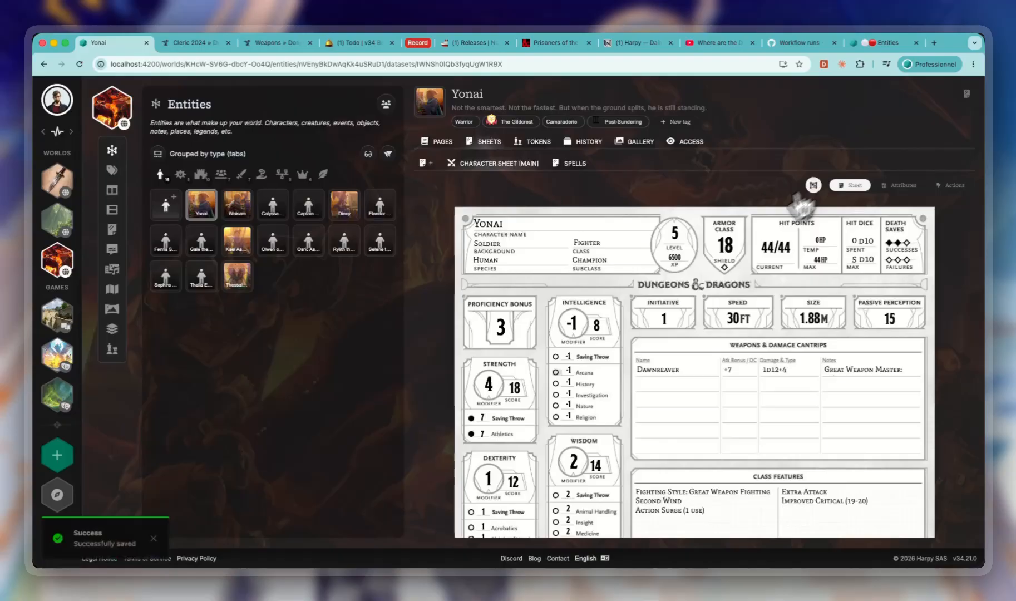
click(556, 372)
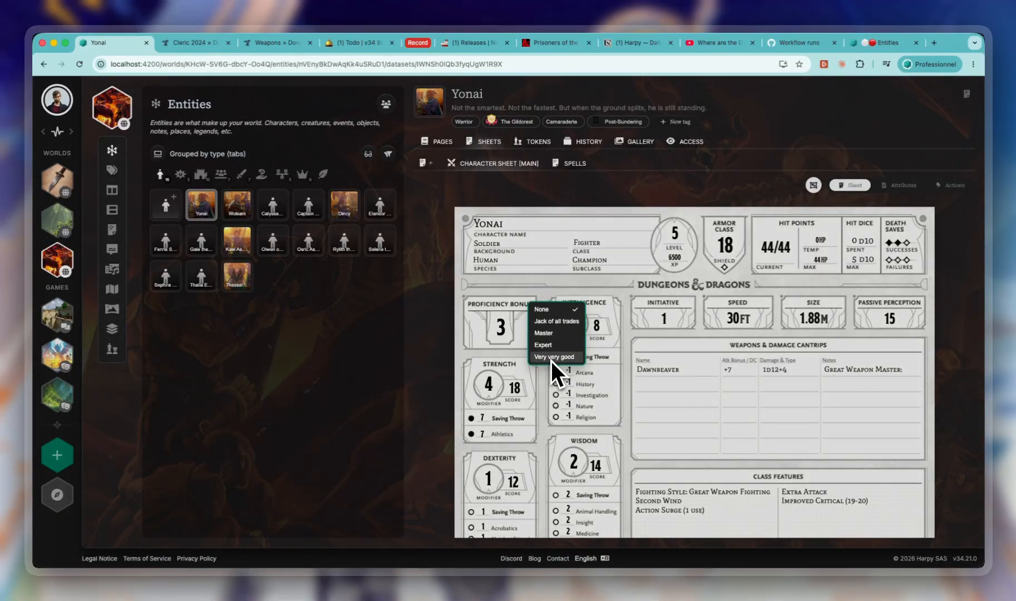
click(551, 395)
click(555, 396)
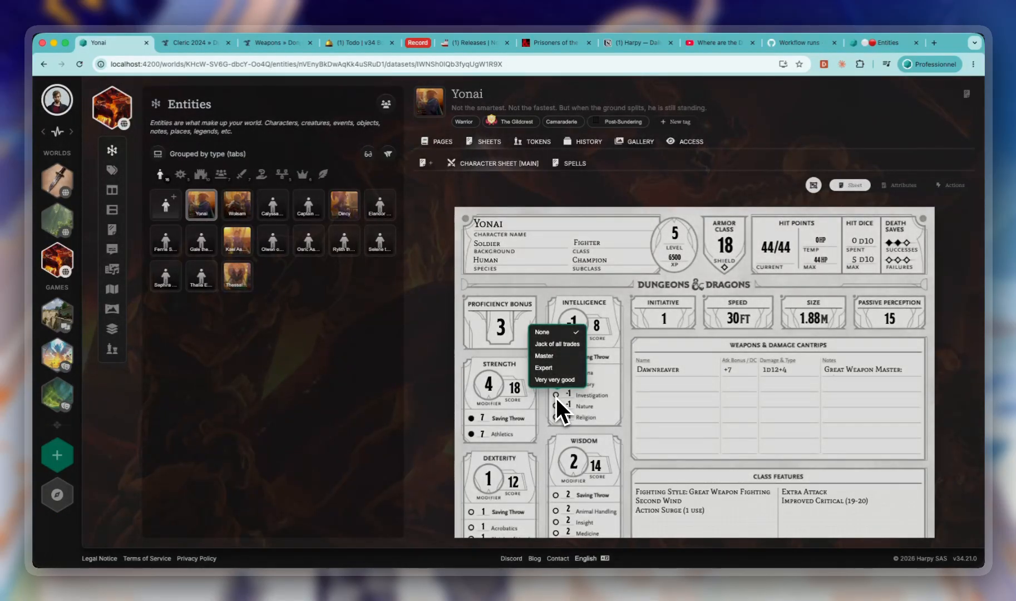
click(556, 397)
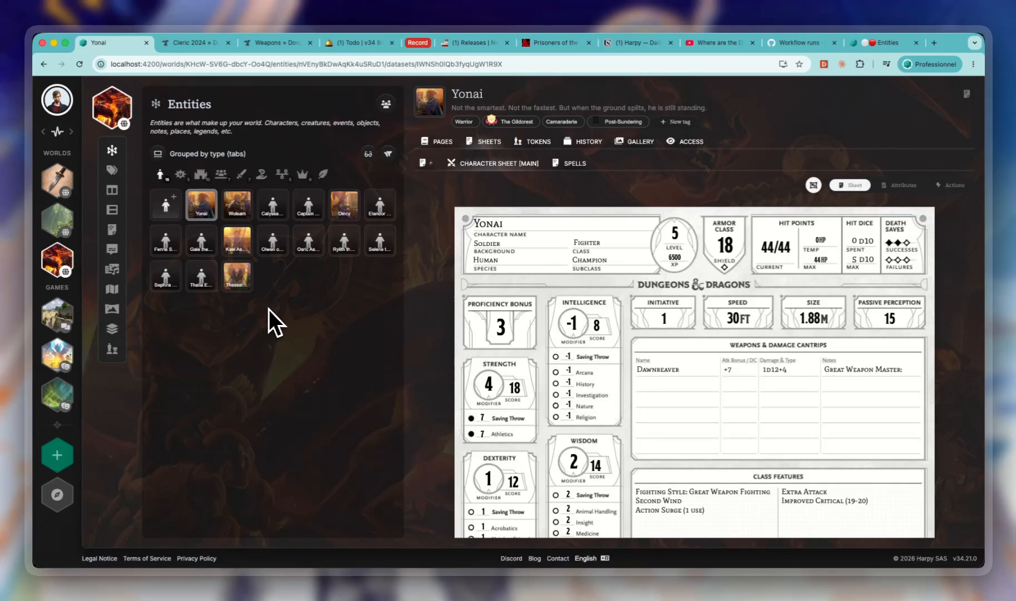
- Examine the available interface languages and the name translations of the Acrobatics mastery attribute
click(587, 558)
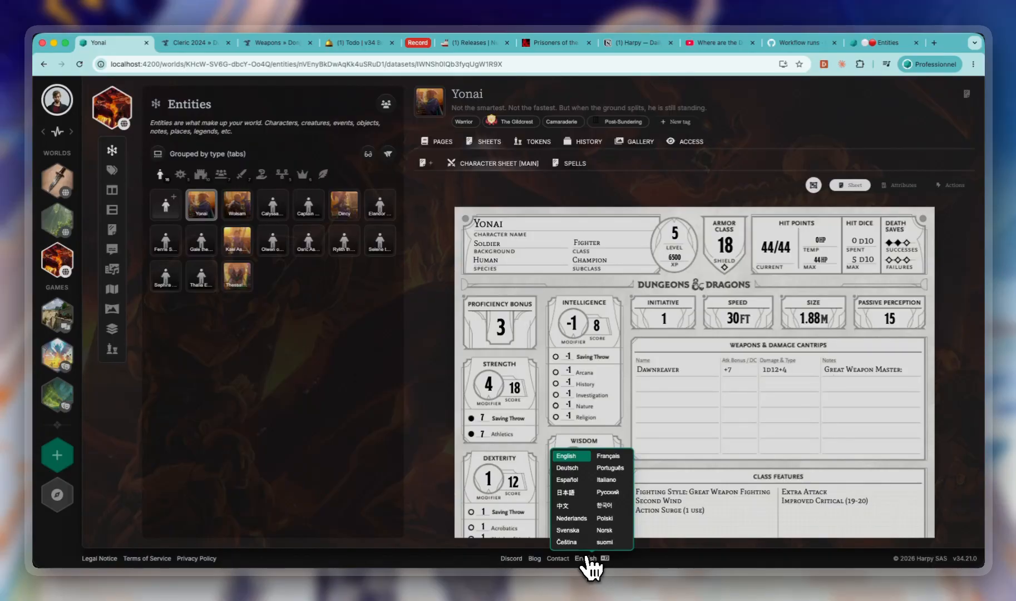
click(355, 383)
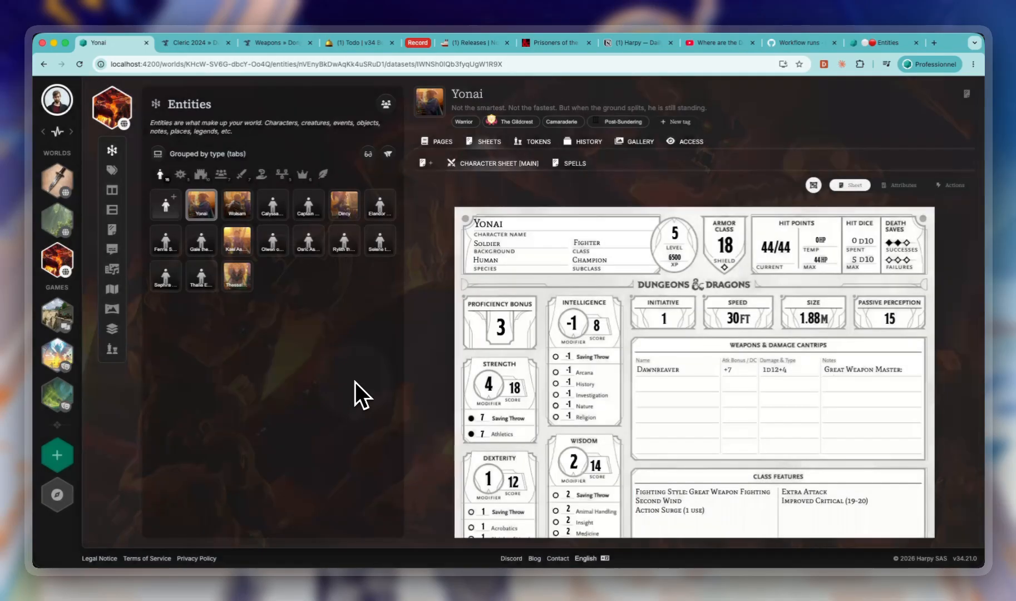
click(901, 186)
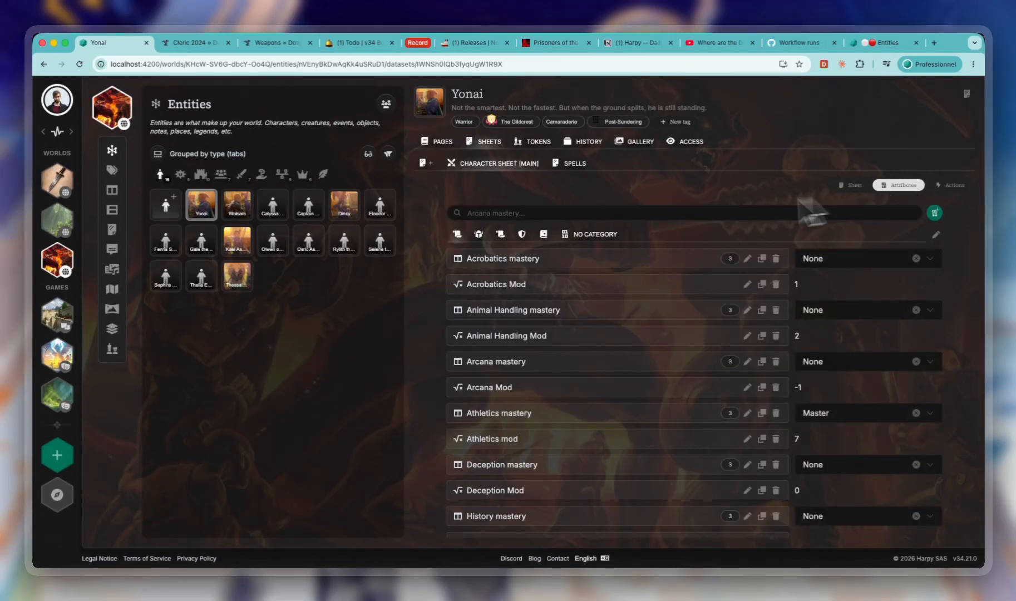
click(748, 258)
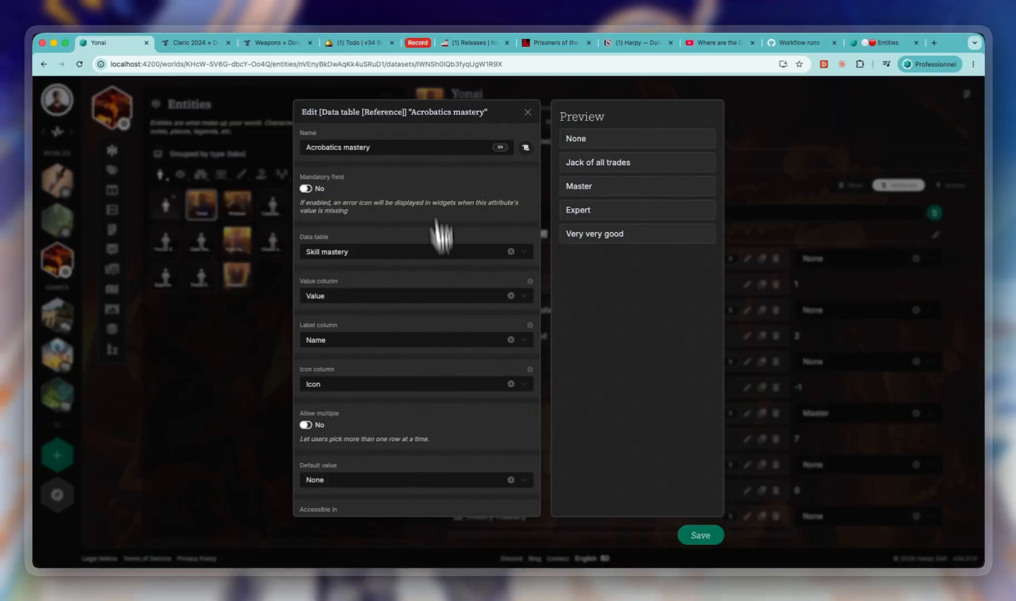
click(500, 148)
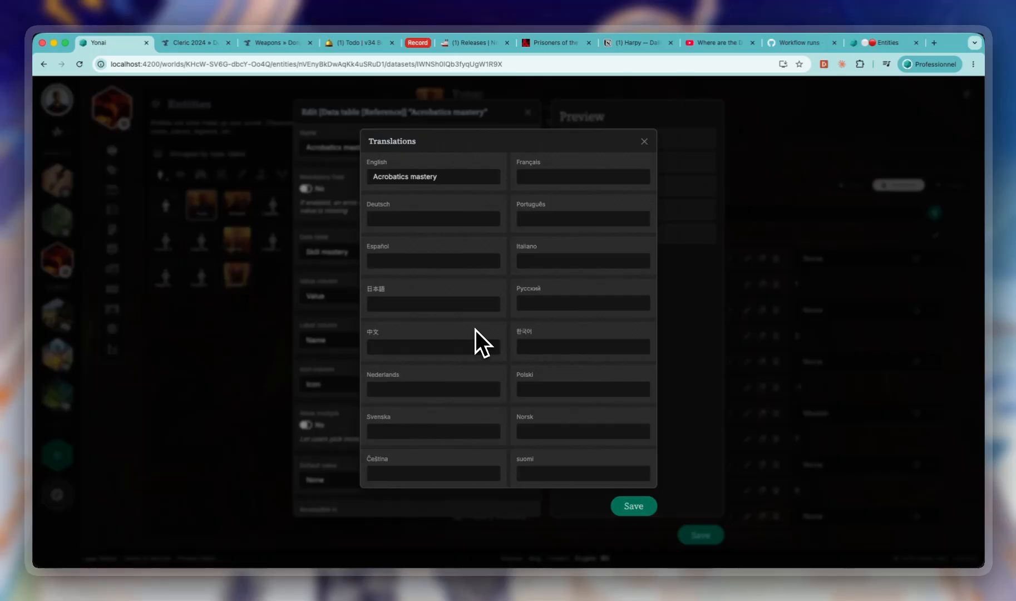
- Close the Acrobatics mastery translations and its attribute editor, and view the world's Skill mastery and Primary abilities data tables
click(644, 143)
click(222, 361)
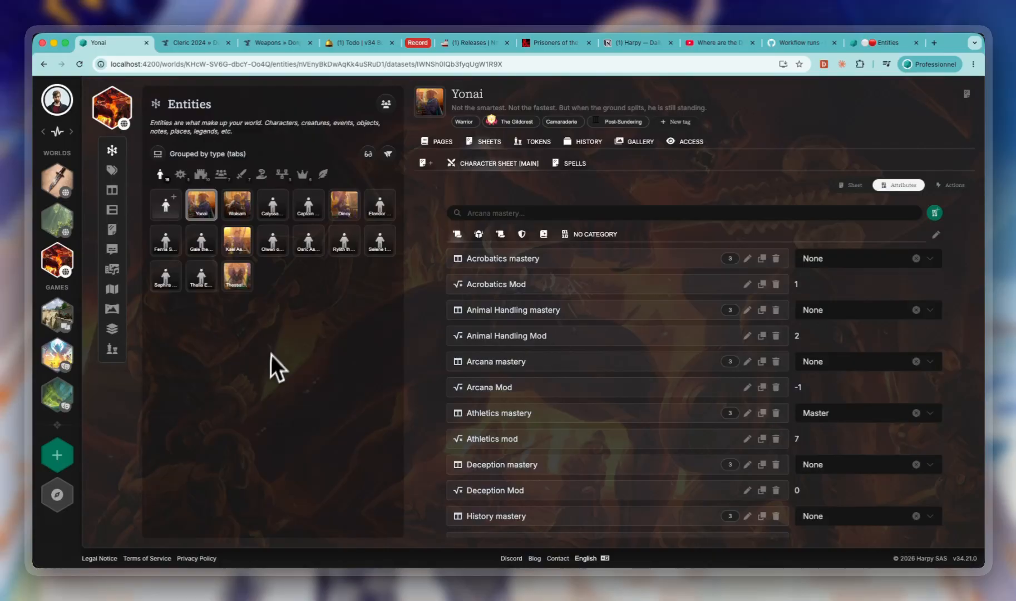
click(112, 189)
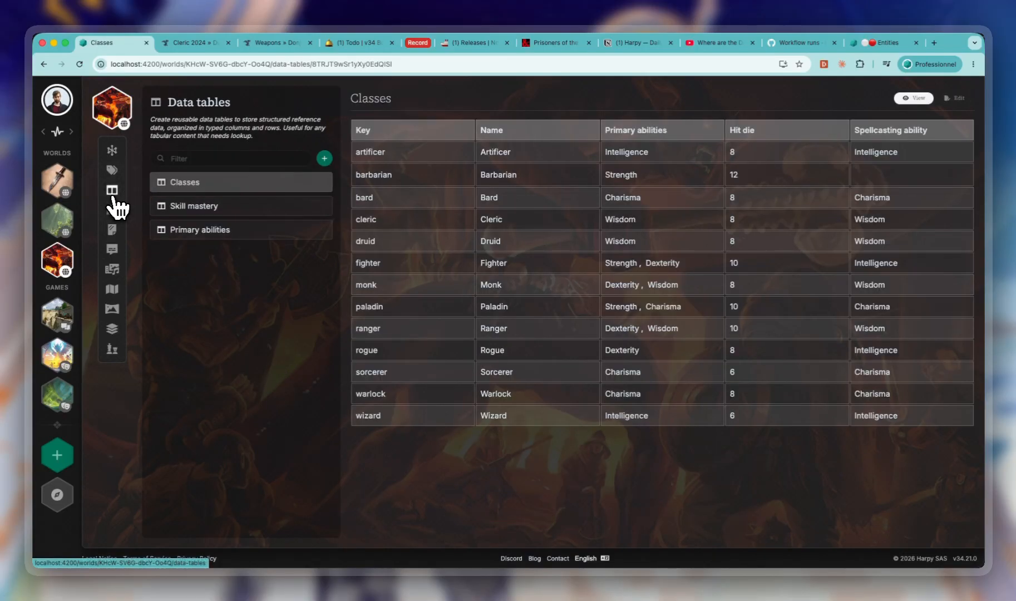
click(225, 212)
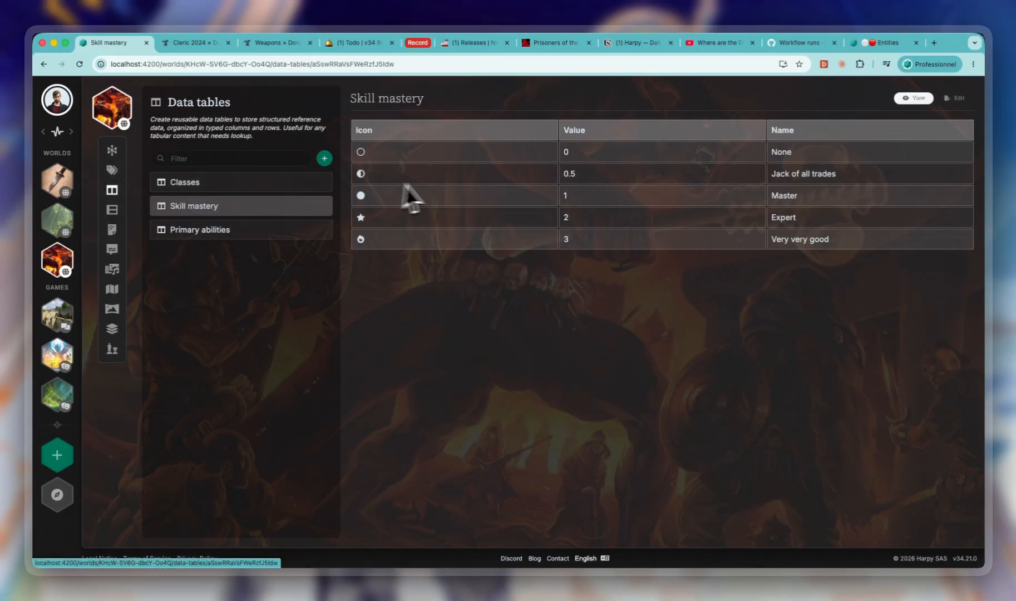
click(256, 235)
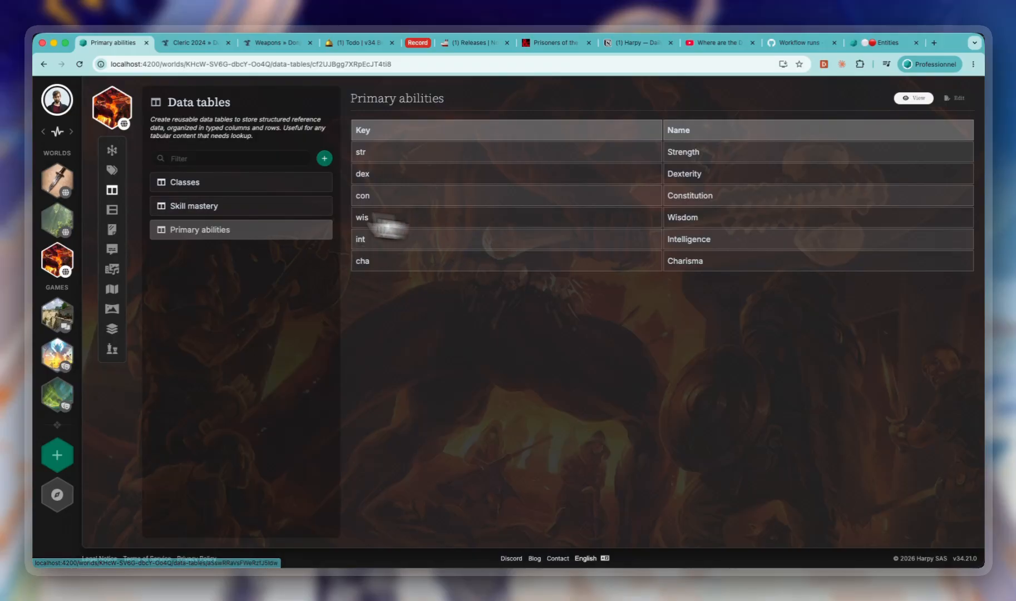
- Examine the AideDD Cleric Class Features and Weapons tables as data table examples, and return to Harpy's Primary abilities table
click(190, 43)
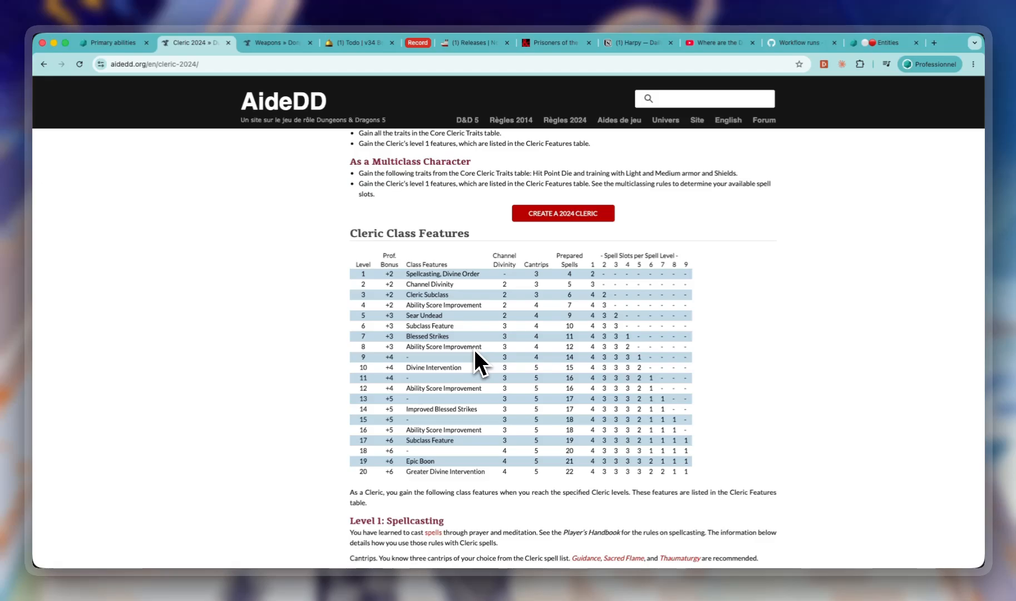
click(97, 44)
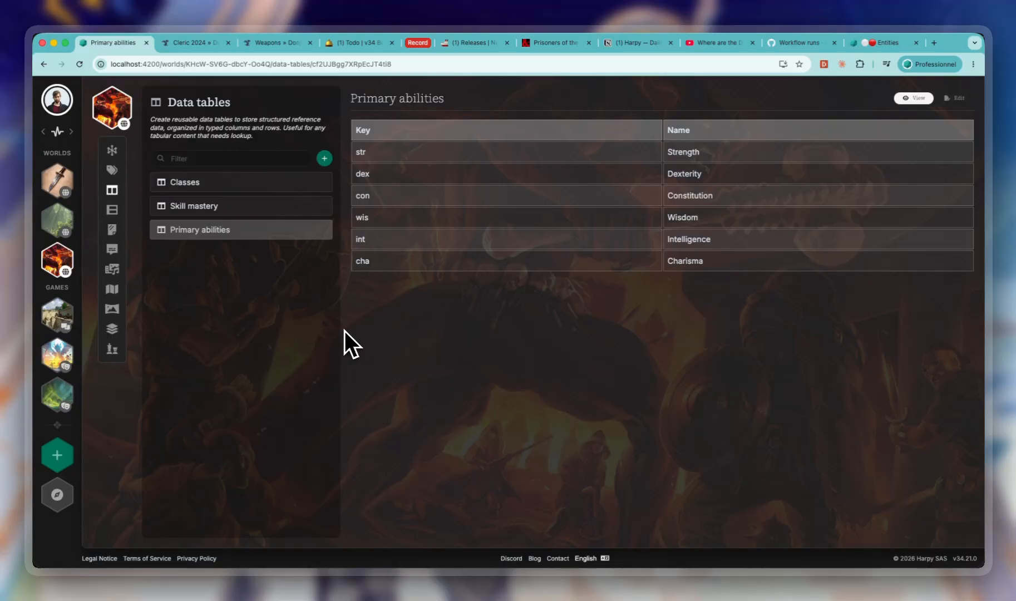
click(286, 46)
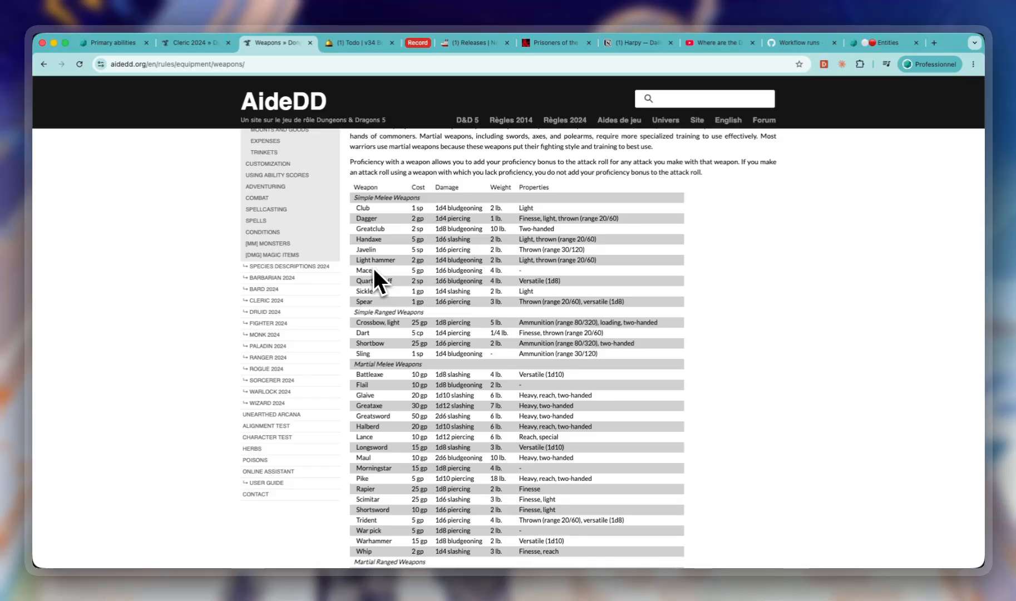
click(189, 44)
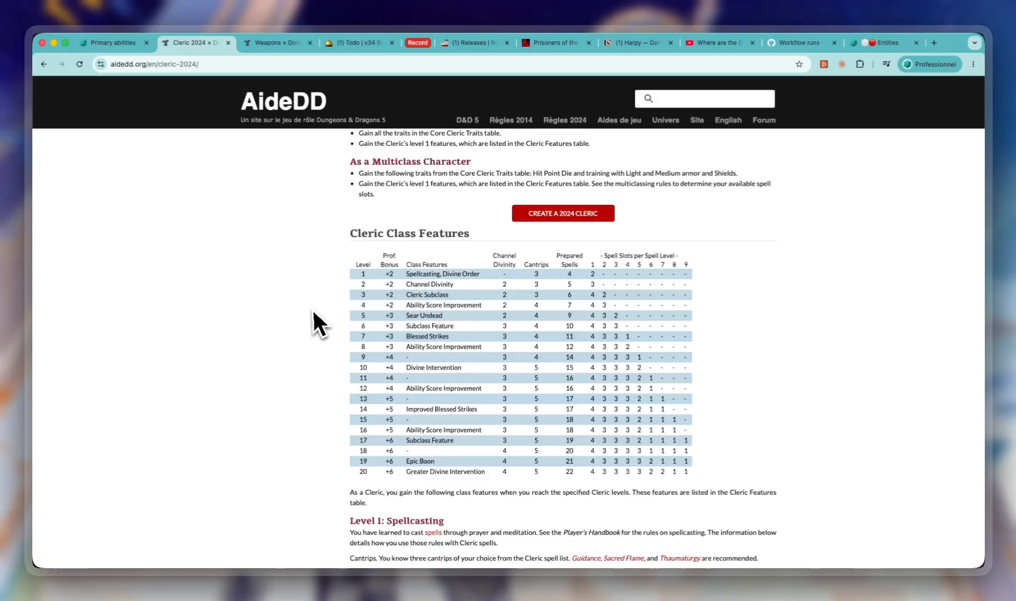
click(114, 42)
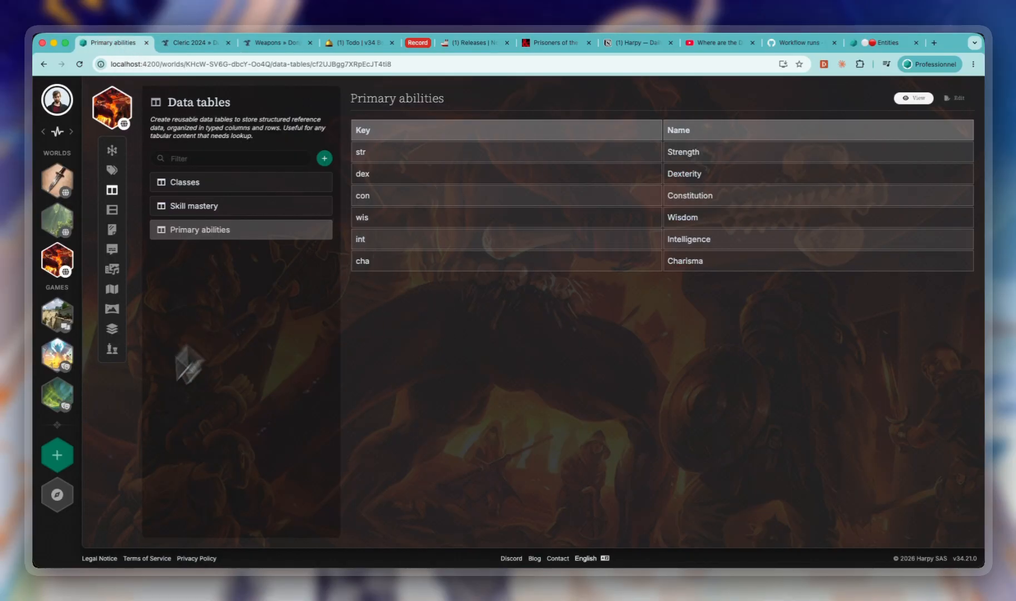
- Open the changelog and examine the v34.21.0 entries on Choice attribute migration, text selection on focus and narration style
click(56, 495)
click(111, 277)
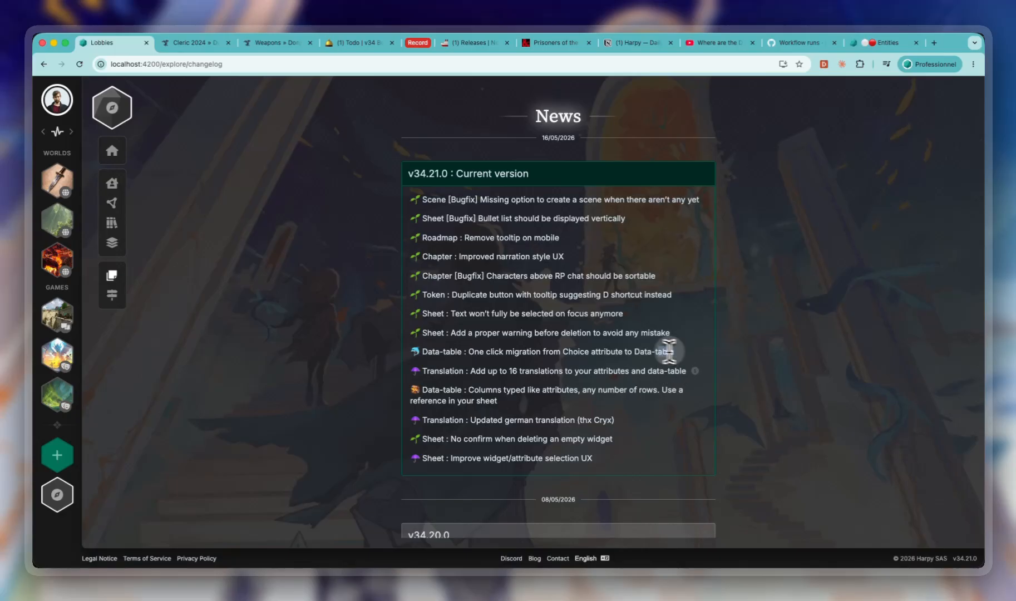
drag(670, 351, 469, 351)
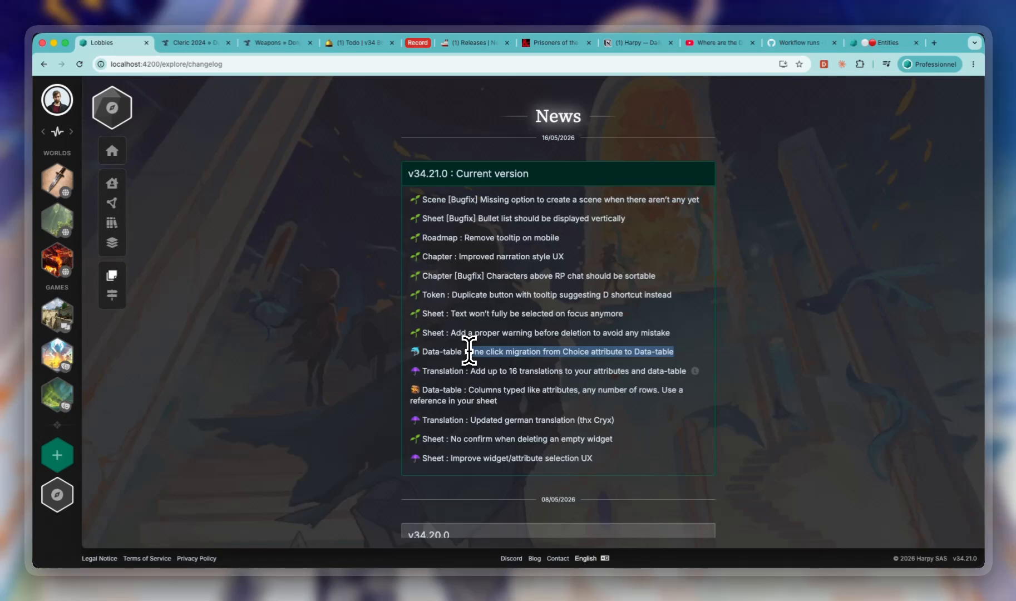
drag(450, 314, 619, 315)
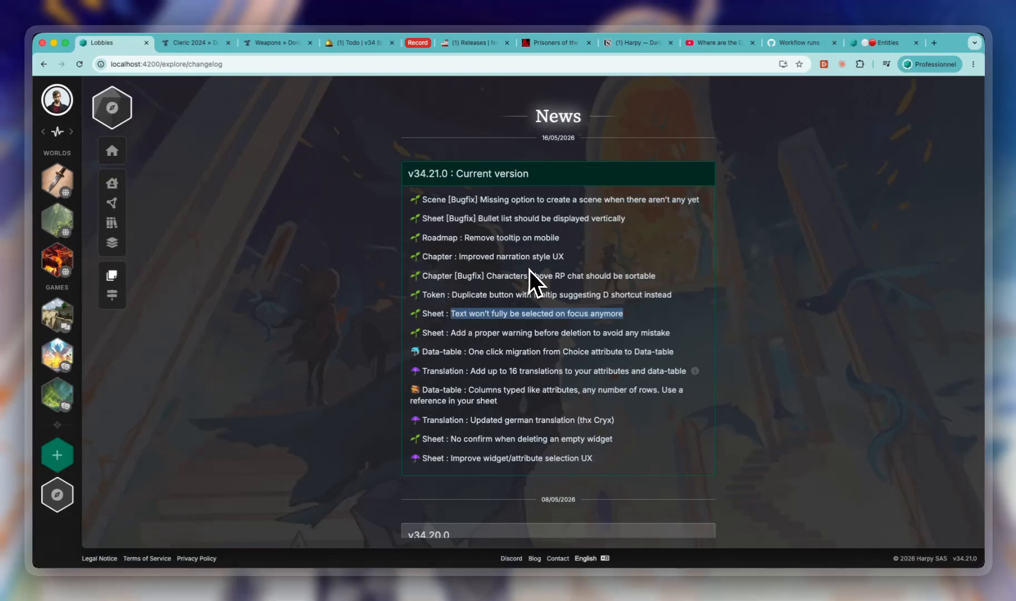
drag(468, 257, 567, 264)
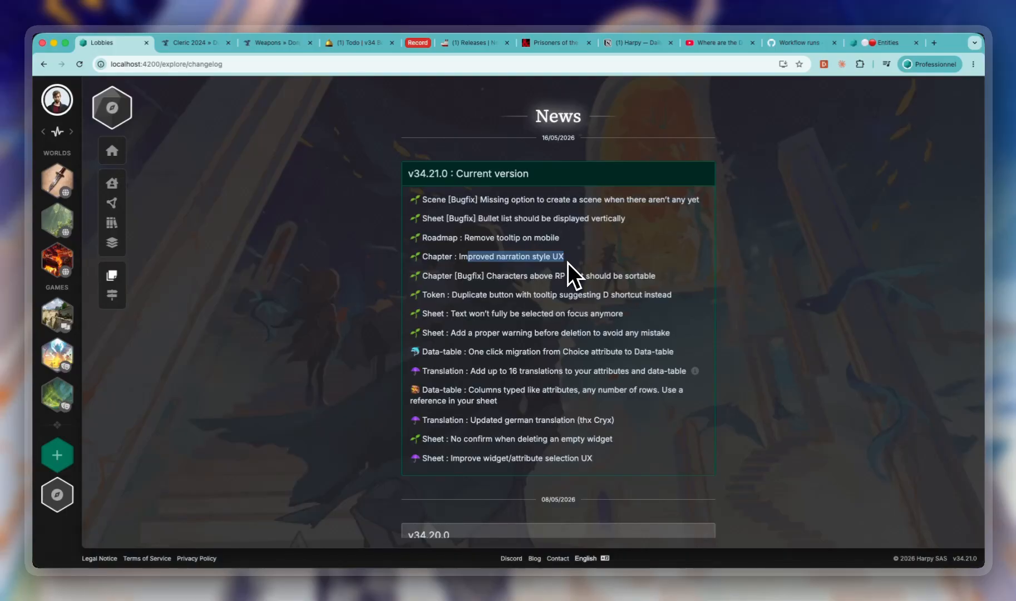
- Open The Salvage Job chapter in The Gildcrest Company, set the message type to Description, and switch its narration style to narrator and back to in-character
click(58, 318)
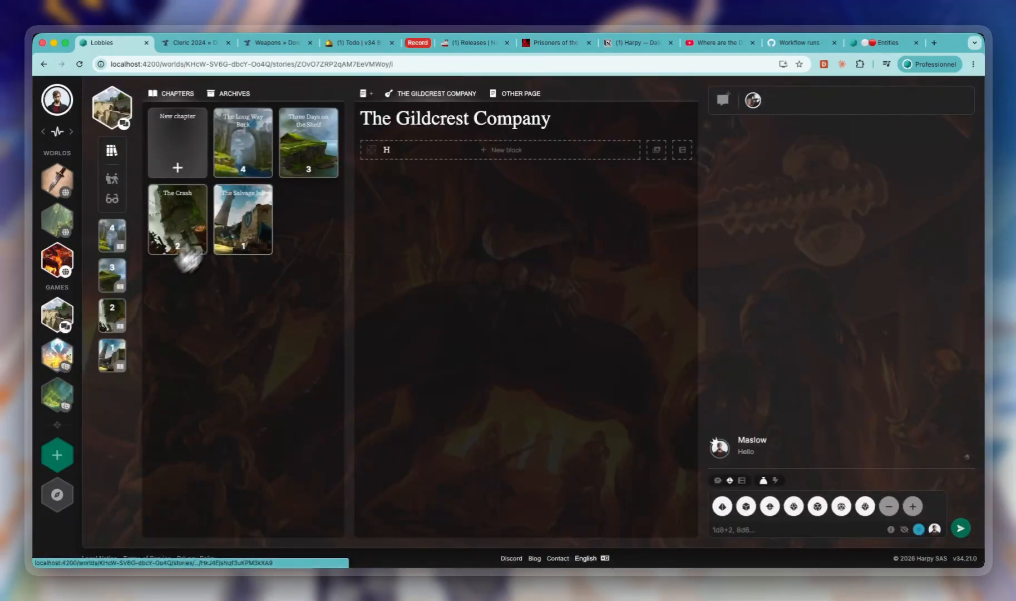
click(239, 219)
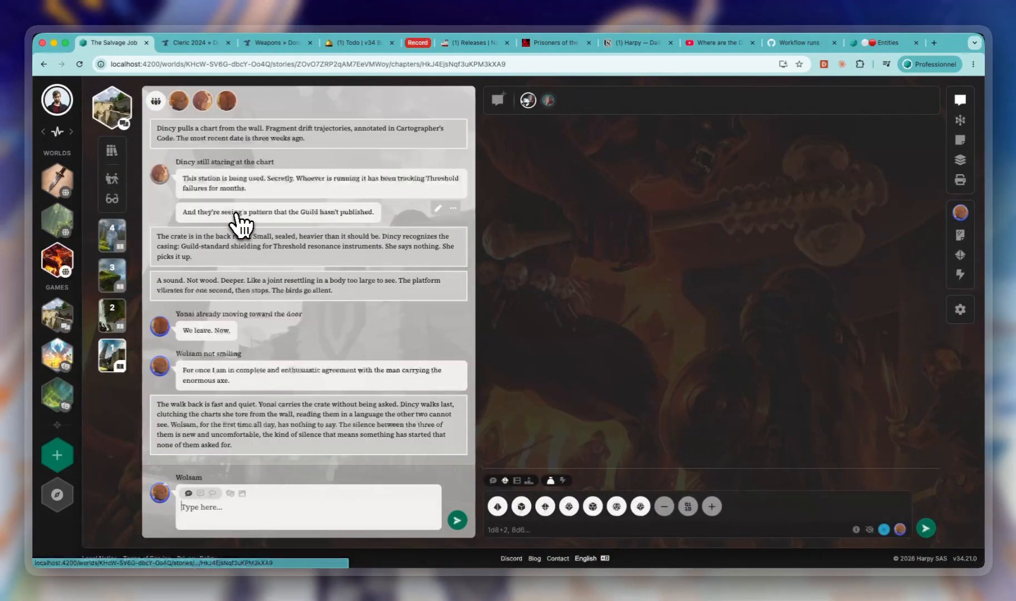
click(201, 493)
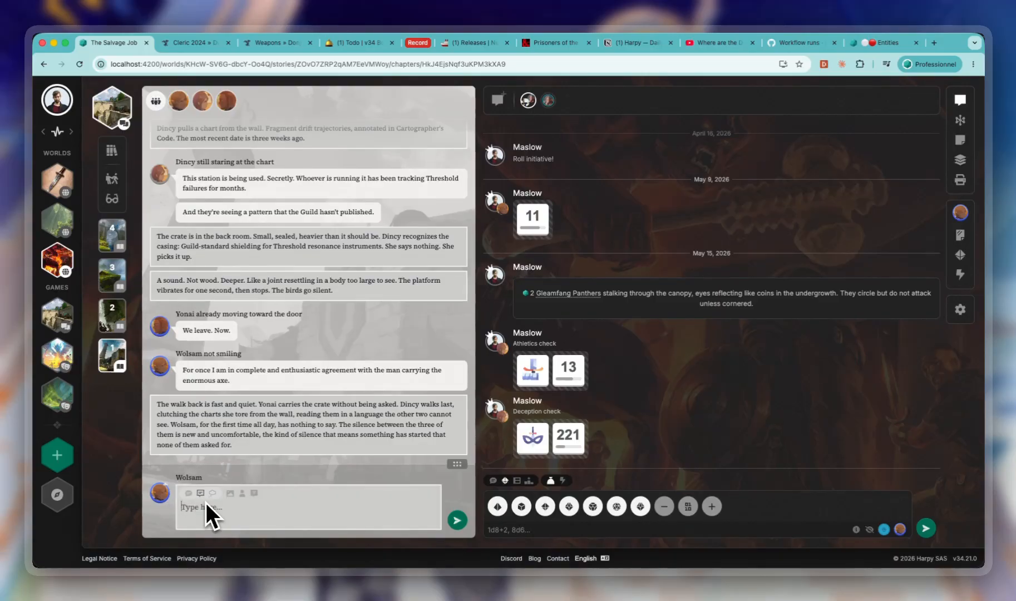
click(241, 493)
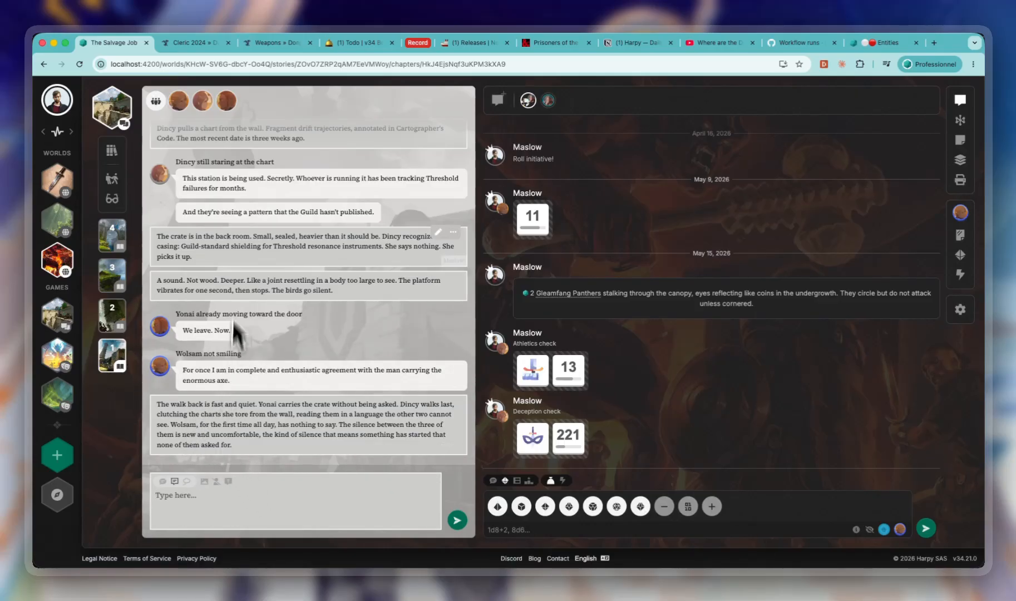
click(216, 482)
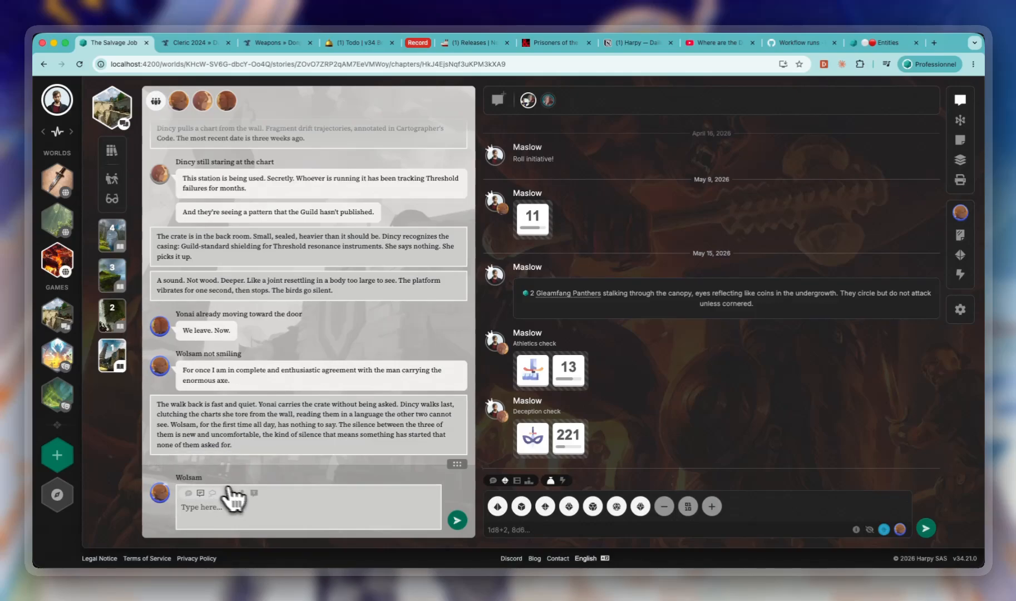
- Go back to the changelog, and open the data tables of the Shattered Reach world
scroll(153, 431, left, 5)
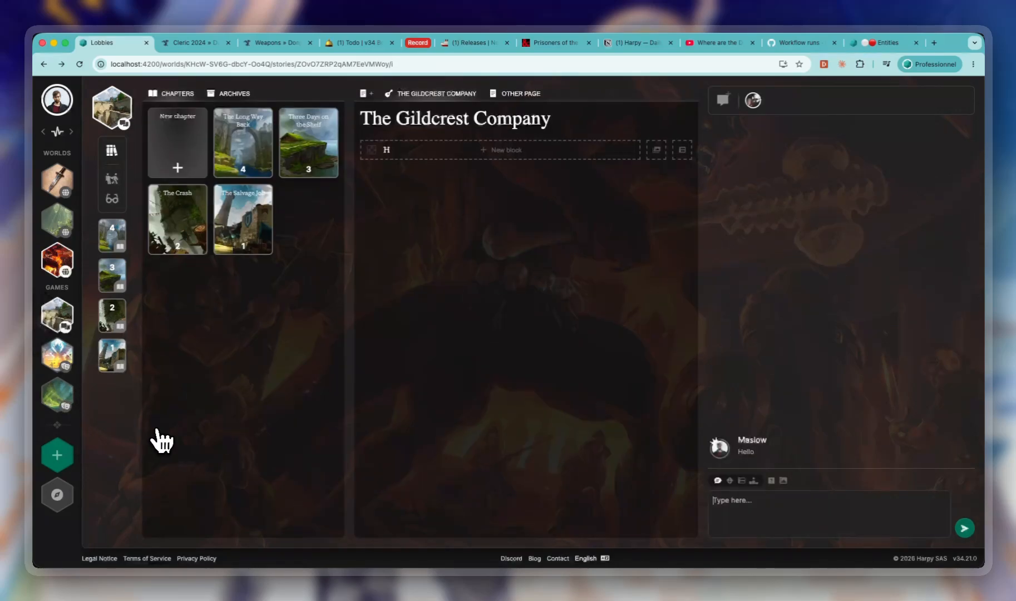
scroll(158, 431, left, 5)
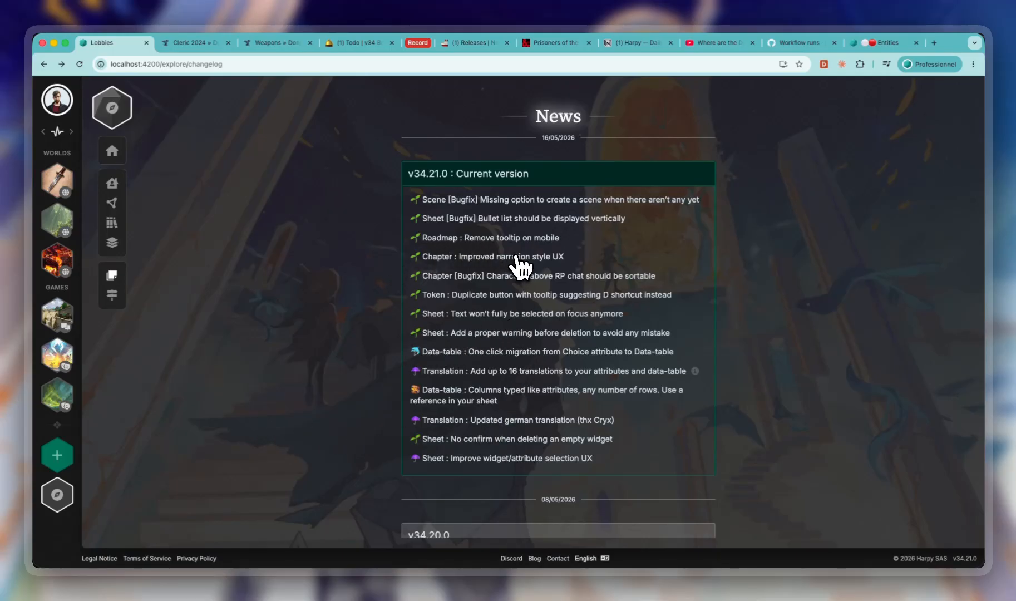
click(56, 259)
click(112, 190)
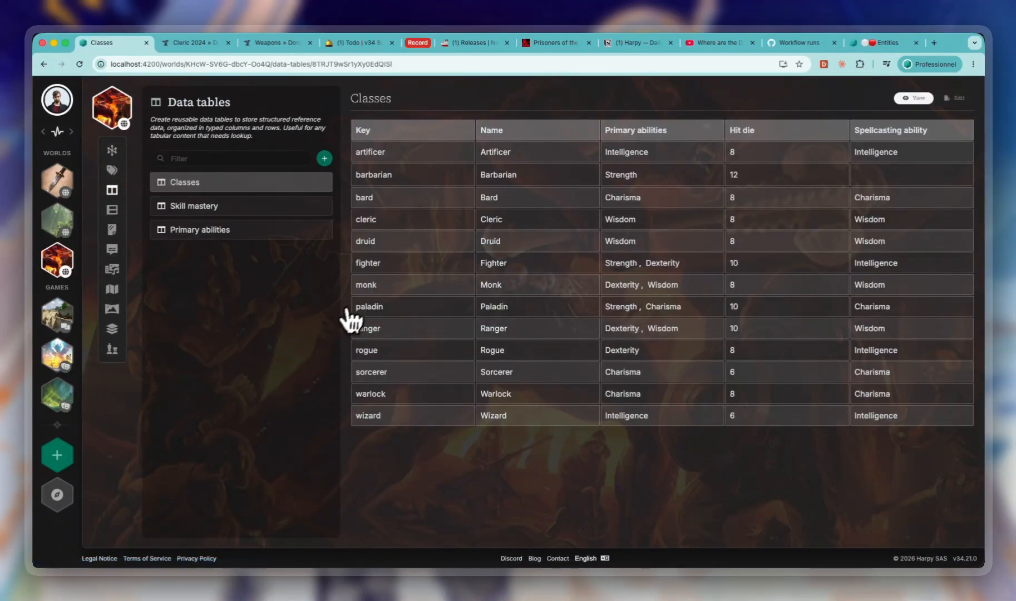